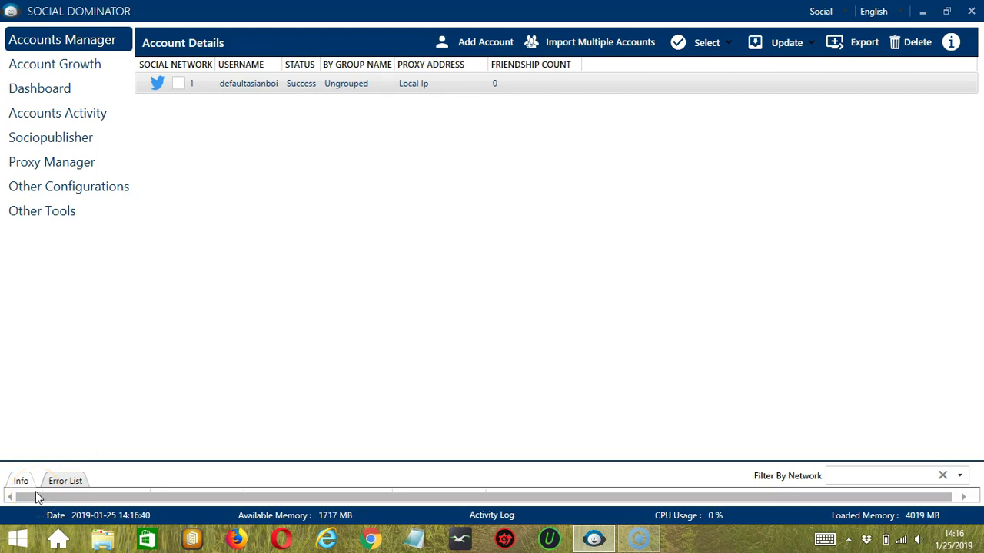
Step: Open the tools of the listed Twitter account and go to its Like activity configuration
{"action": "left_click", "coordinate": [39, 492]}
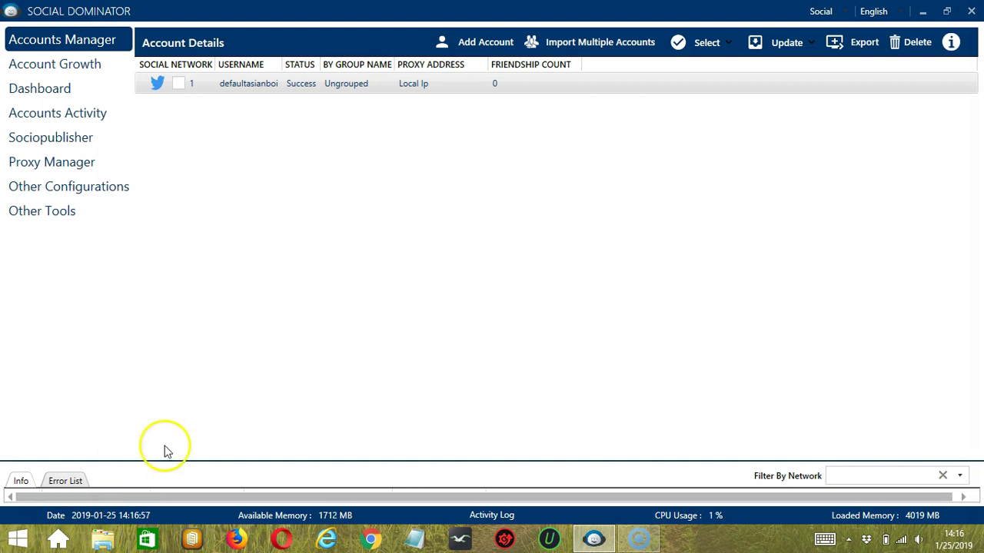
{"action": "right_click", "coordinate": [251, 84]}
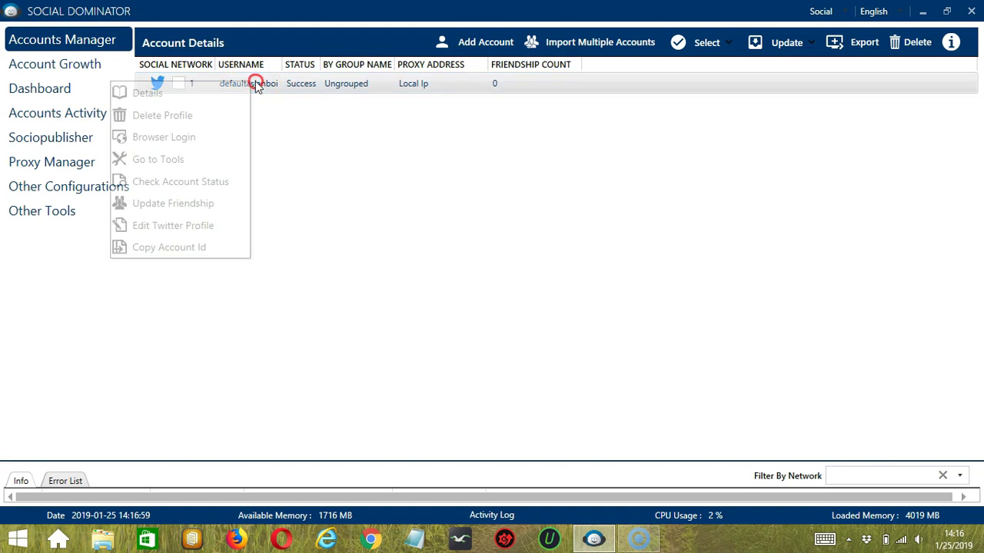
{"action": "left_click", "coordinate": [170, 165]}
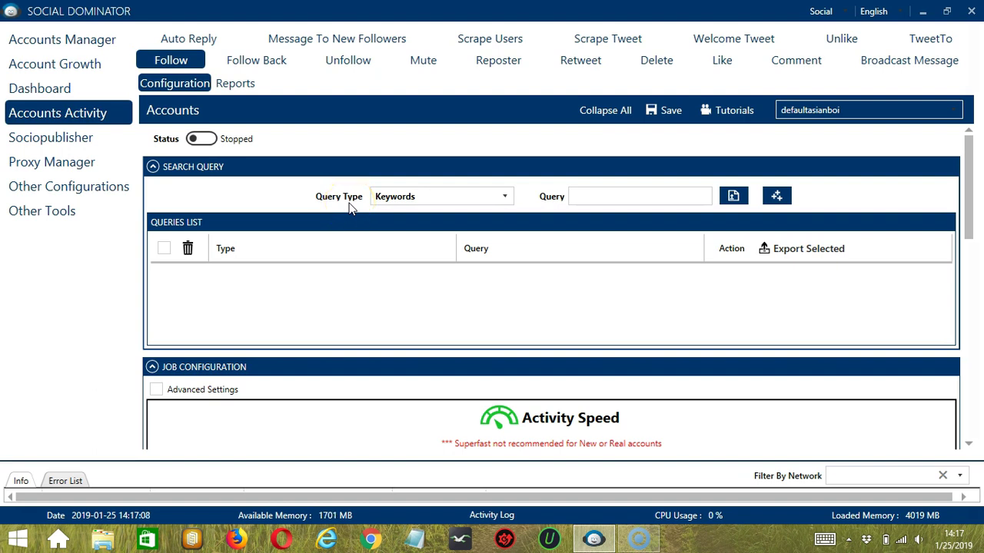
{"action": "left_click", "coordinate": [726, 62]}
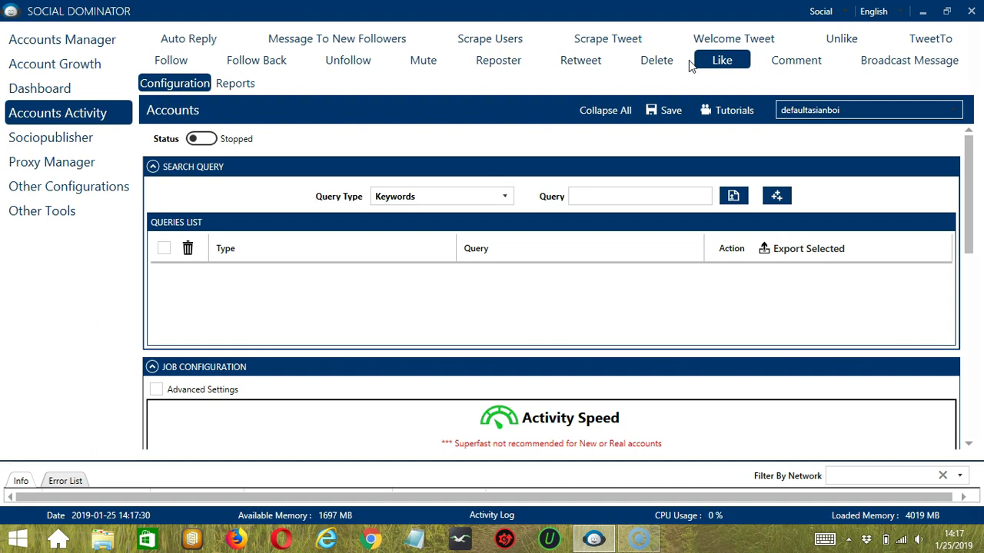
{"action": "left_click", "coordinate": [270, 176]}
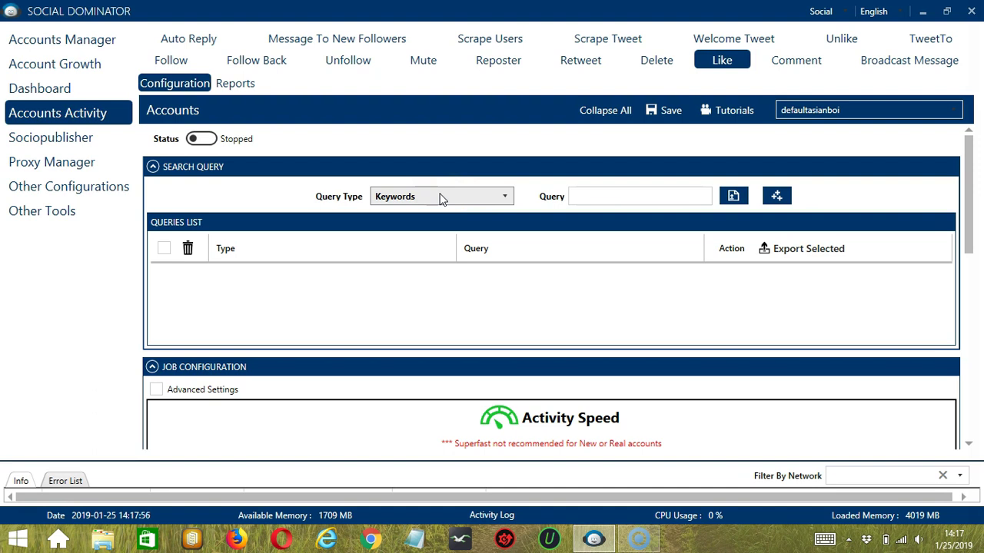
Step: Examine the available query types and the text-file import option for search queries
{"action": "left_click", "coordinate": [503, 196]}
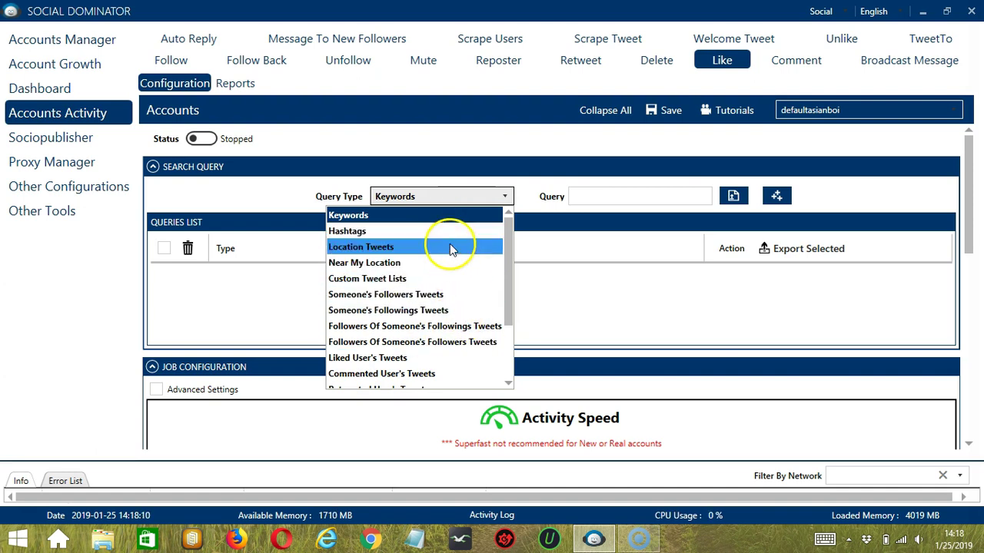
{"action": "left_click", "coordinate": [597, 200]}
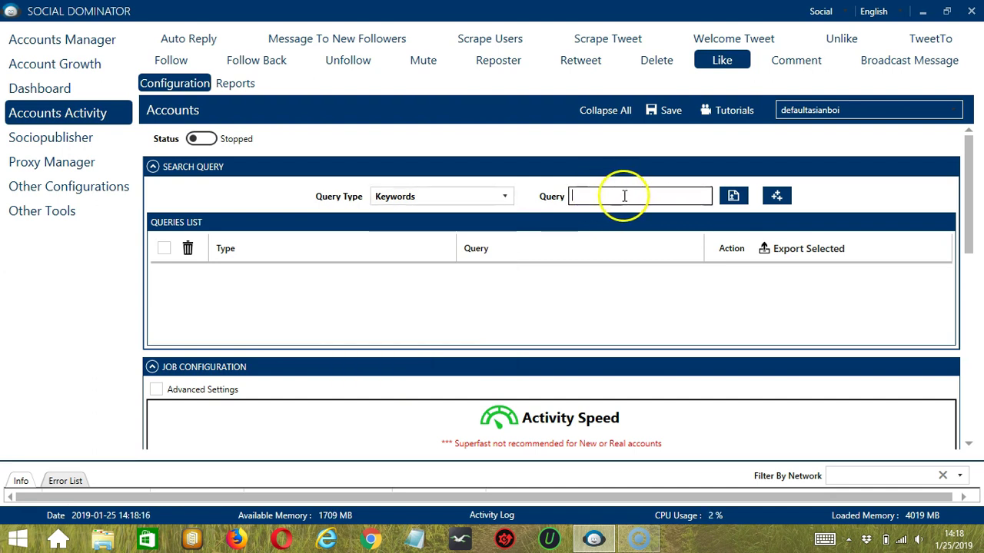
{"action": "left_click", "coordinate": [733, 198]}
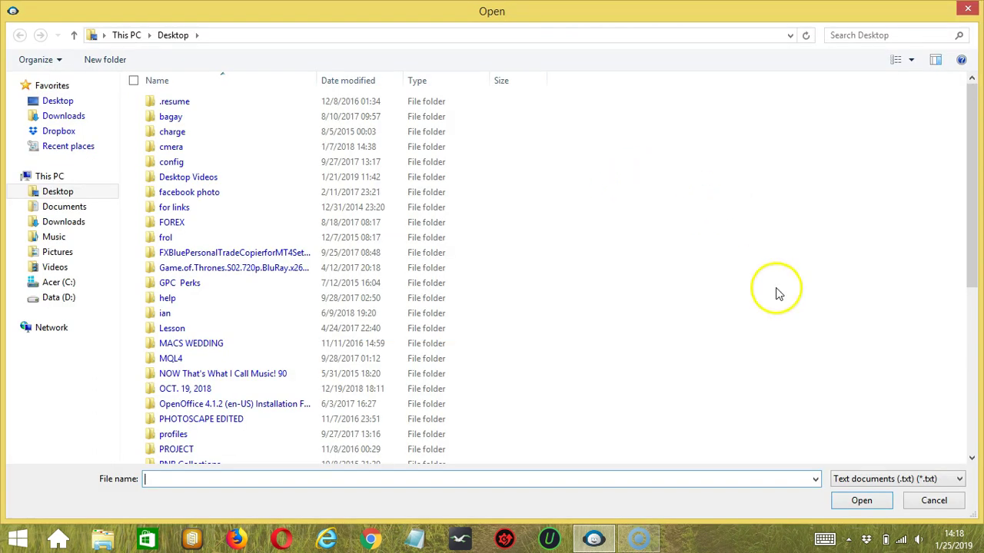
{"action": "left_click", "coordinate": [853, 500]}
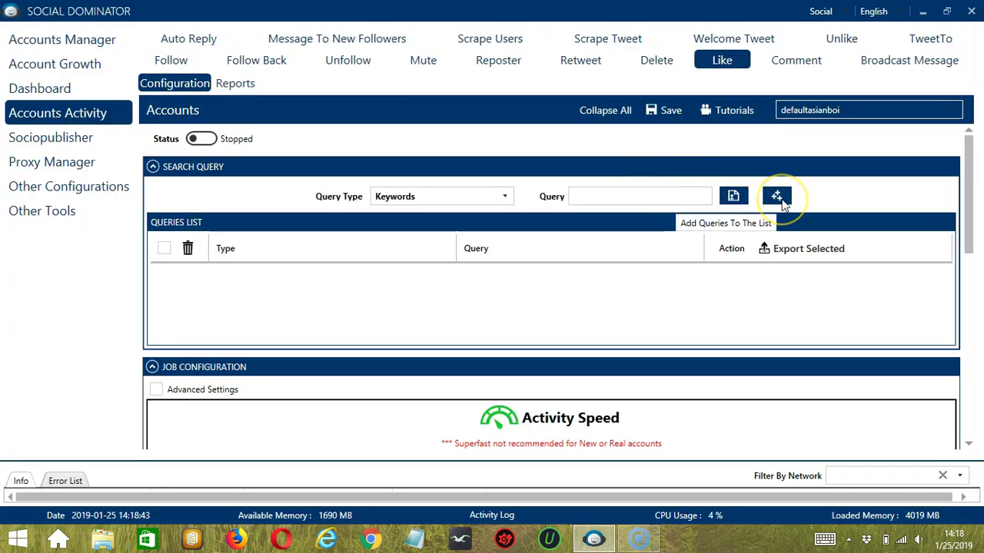
{"action": "left_click", "coordinate": [295, 296]}
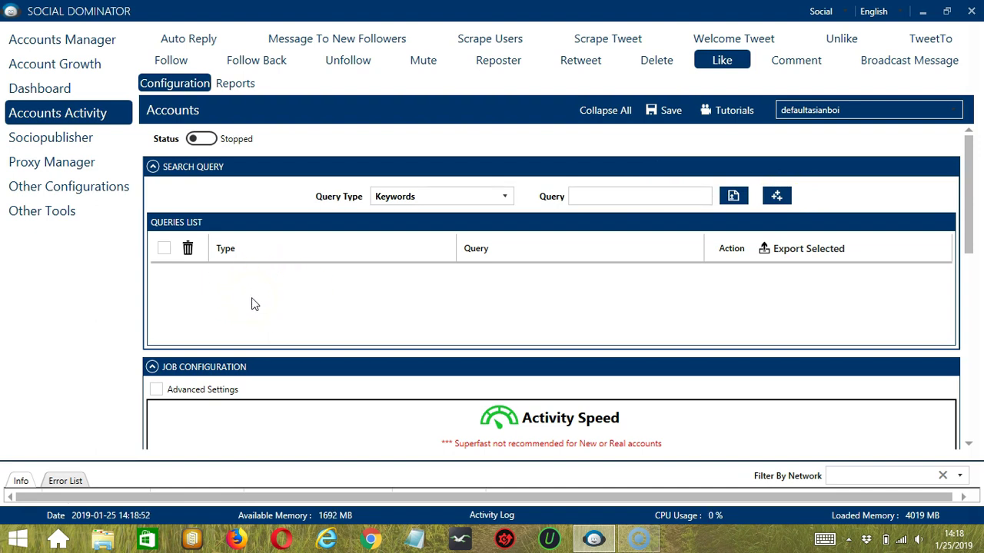
Step: Add a Keywords query for "foodies" to the queries list
{"action": "left_click", "coordinate": [407, 196]}
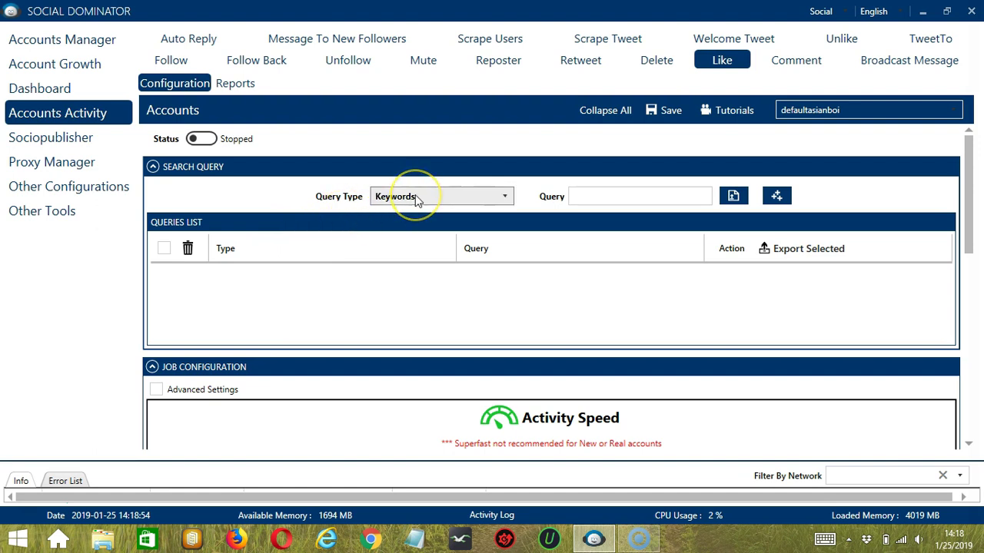
{"action": "left_click", "coordinate": [591, 196]}
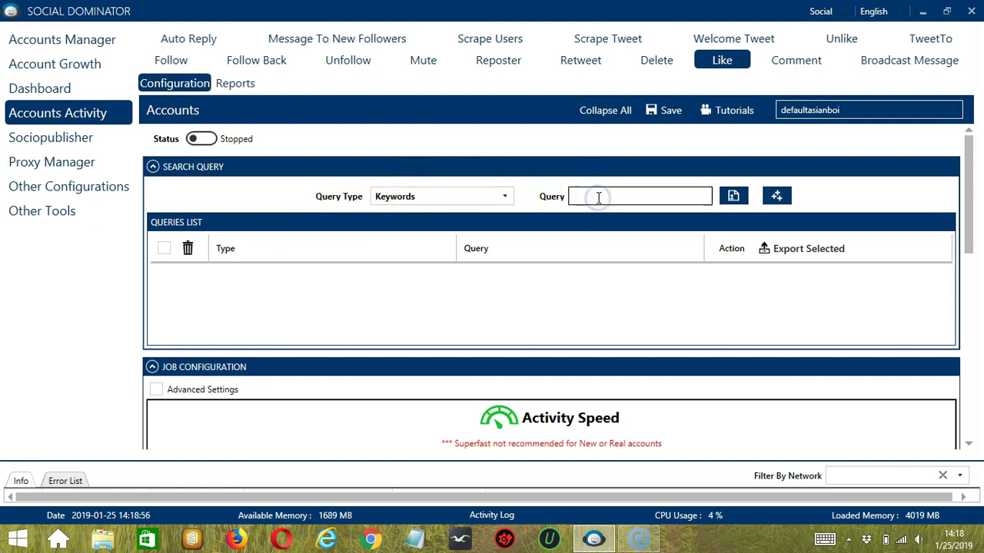
{"action": "type", "text": "foodies"}
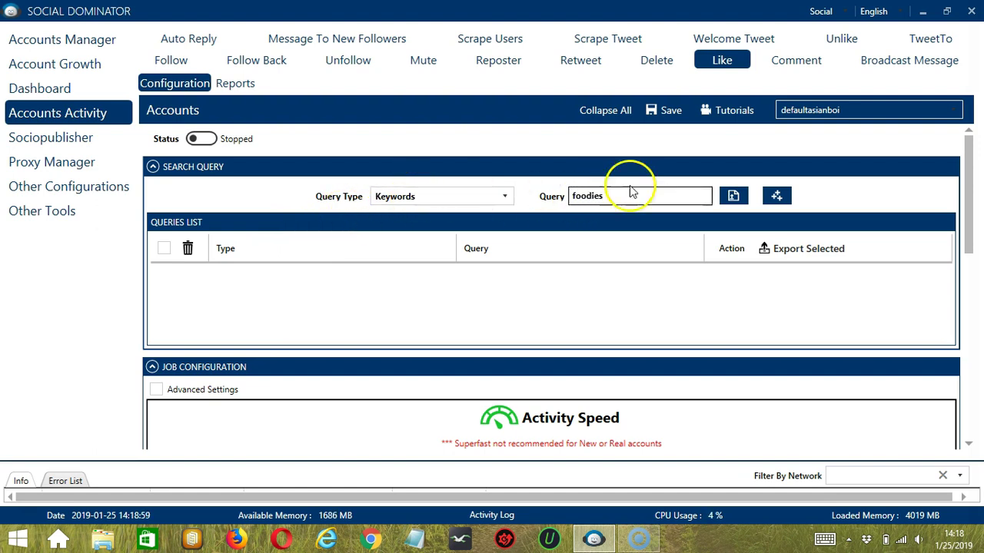
{"action": "left_click", "coordinate": [776, 196]}
{"action": "left_click", "coordinate": [417, 285]}
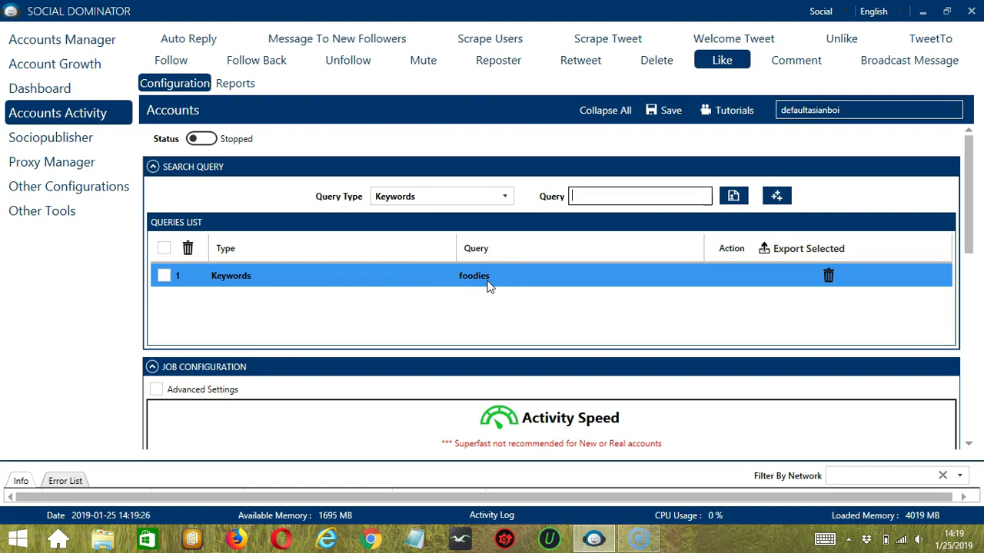
Step: Add a Hashtags query for "#dogs" to the queries list
{"action": "left_click", "coordinate": [503, 196]}
{"action": "left_click", "coordinate": [504, 196]}
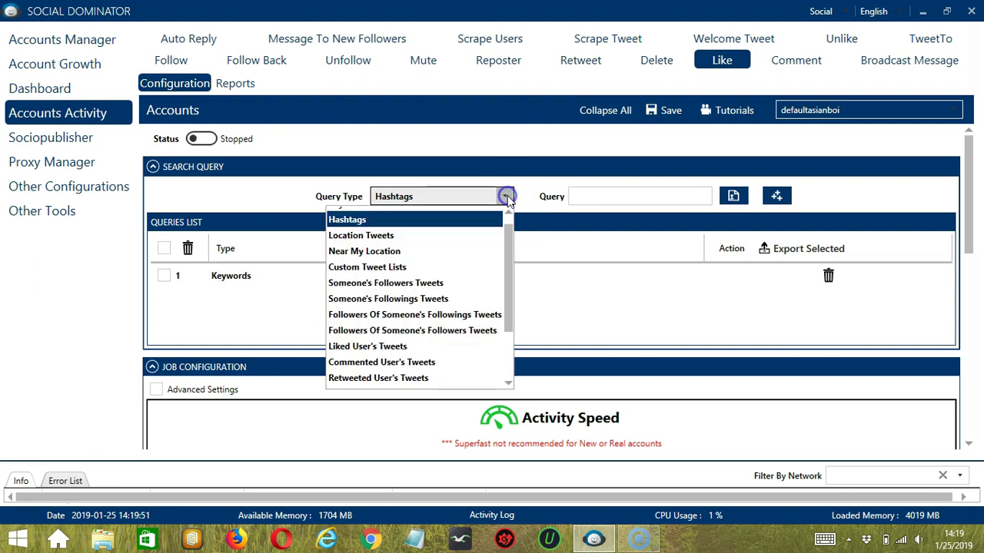
{"action": "left_click", "coordinate": [578, 202]}
{"action": "type", "text": "#do"}
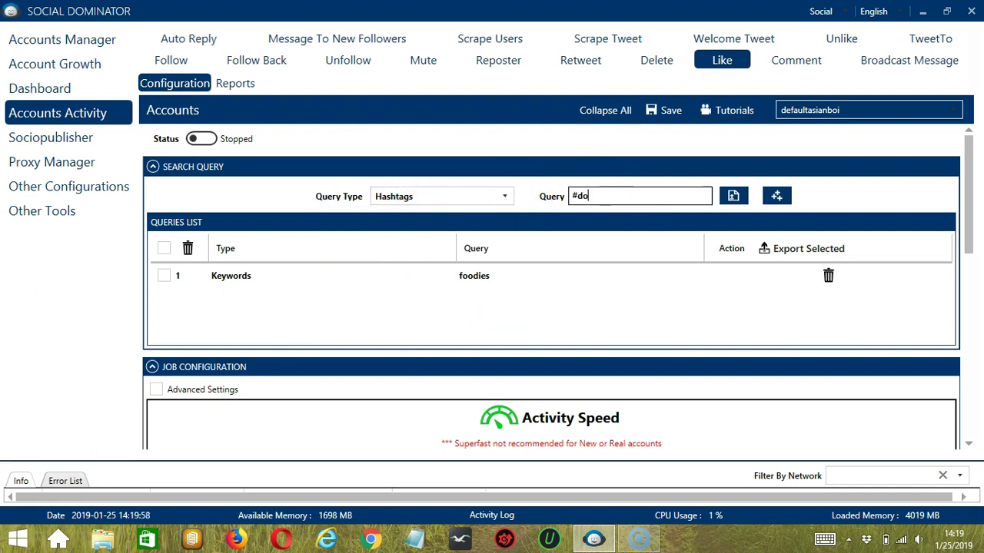
{"action": "type", "text": "gs"}
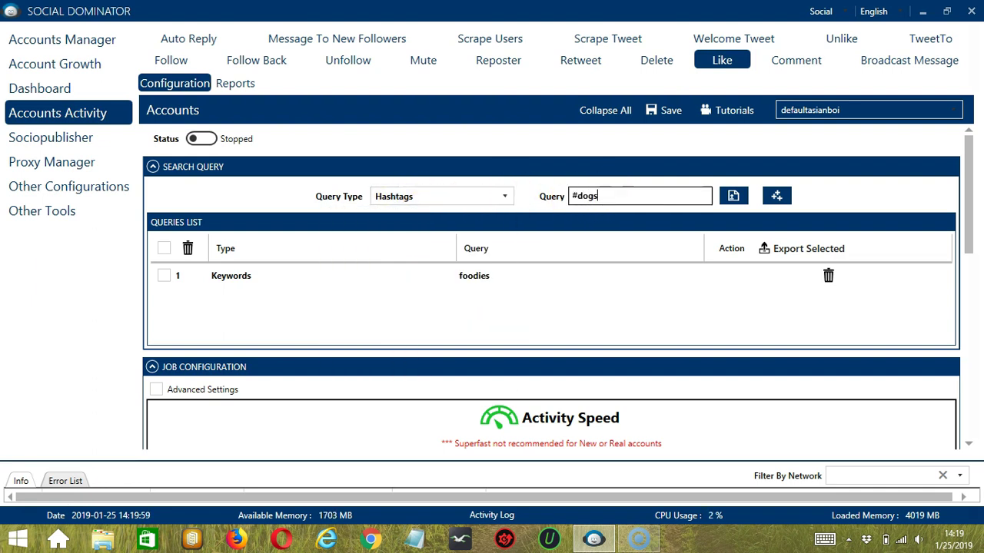
{"action": "left_click", "coordinate": [776, 196]}
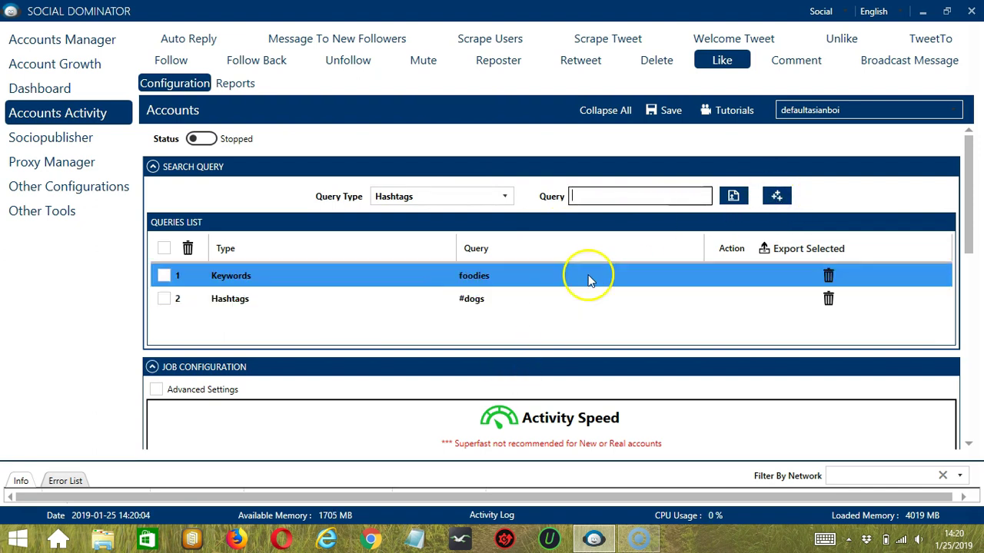
Step: Add a Location Tweets query with the value "games:tokyo:japan:15" to the queries list
{"action": "left_click", "coordinate": [446, 202]}
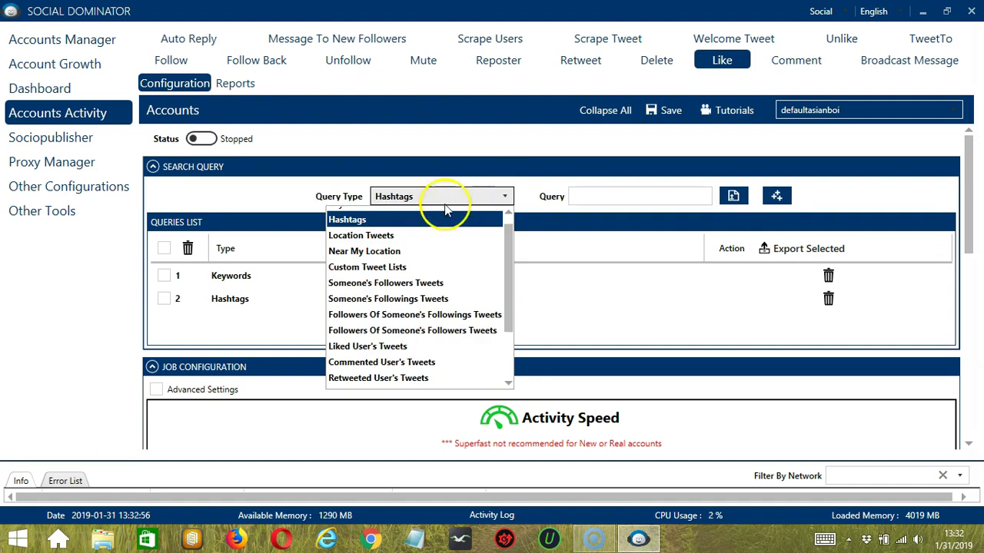
{"action": "left_click", "coordinate": [400, 235]}
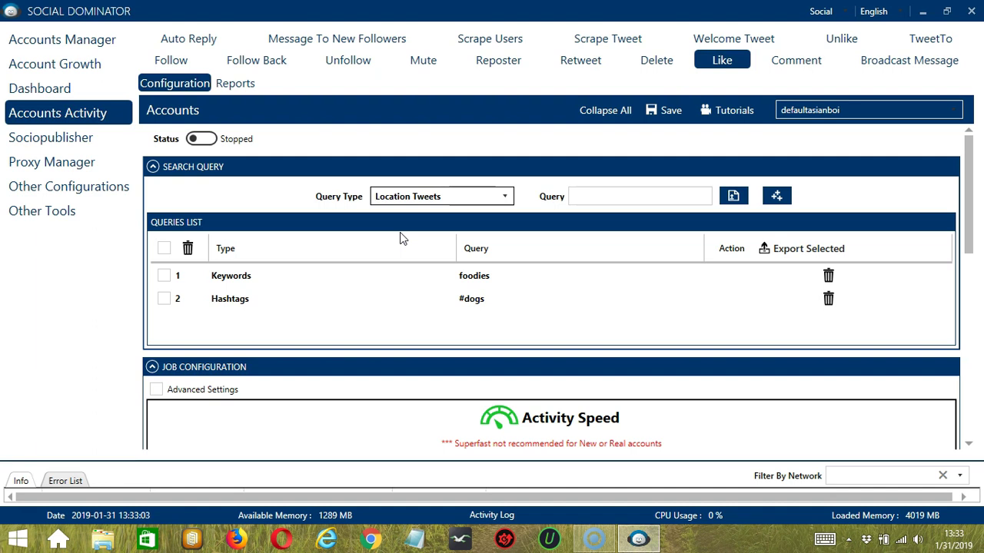
{"action": "left_click", "coordinate": [589, 198]}
{"action": "type", "text": "games"}
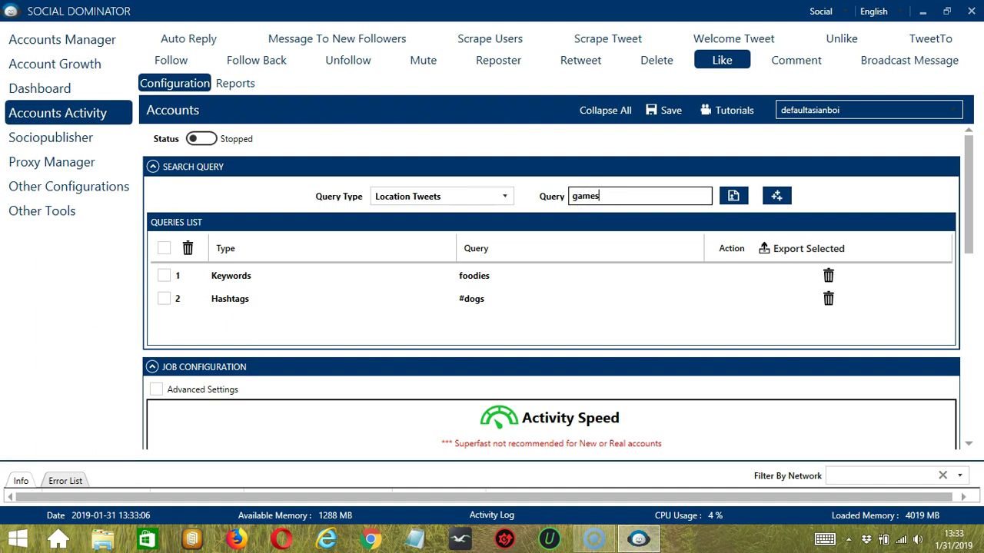
{"action": "type", "text": ":tokyo:japan"}
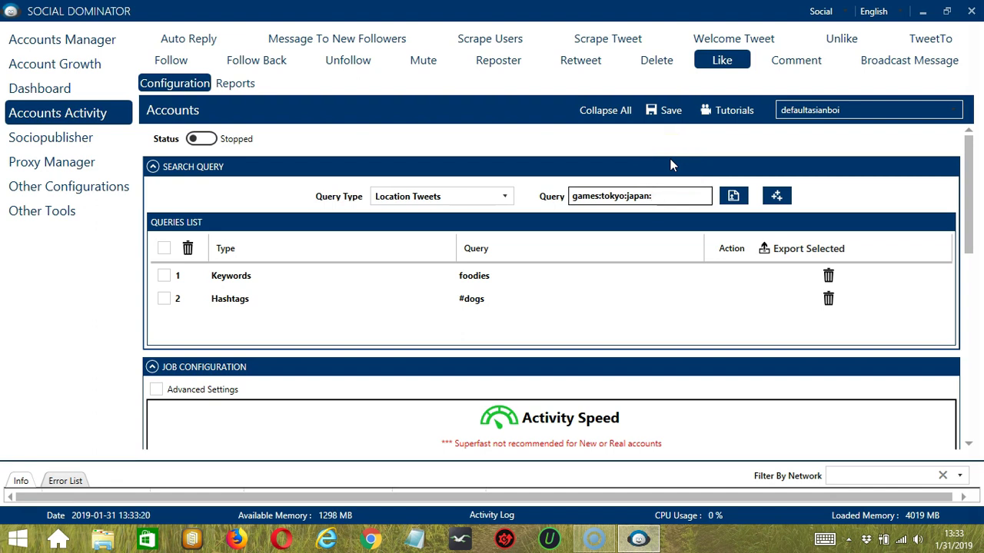
{"action": "type", "text": ":15"}
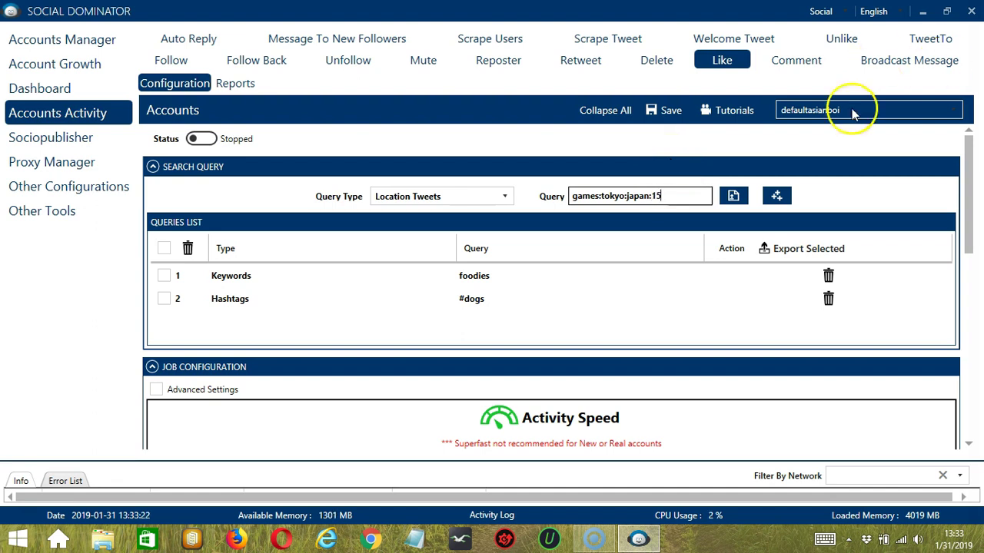
{"action": "left_click", "coordinate": [776, 196]}
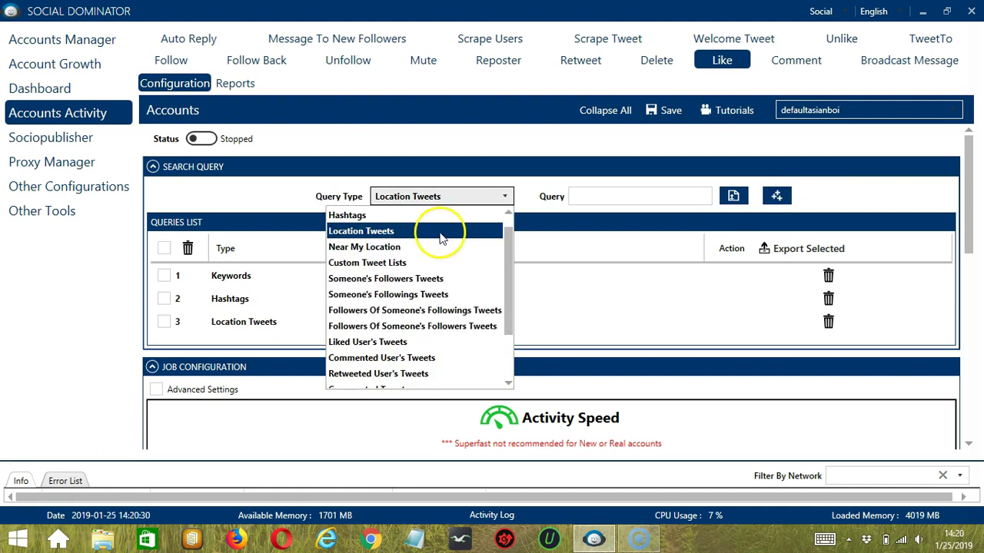
Step: Add a Near My Location query for "dogs" to the queries list
{"action": "left_click", "coordinate": [439, 246]}
{"action": "left_click", "coordinate": [634, 196]}
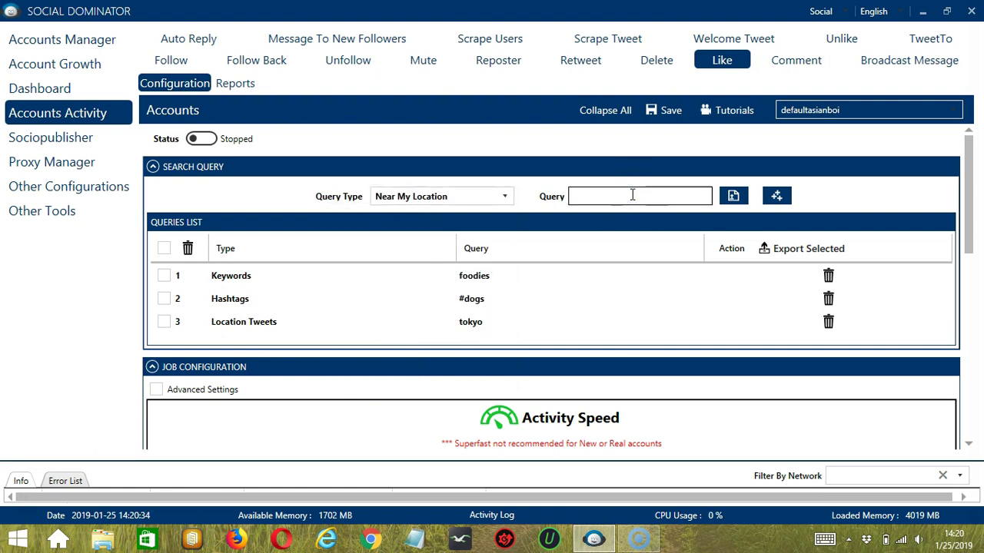
{"action": "type", "text": "dogs"}
{"action": "left_click", "coordinate": [776, 196]}
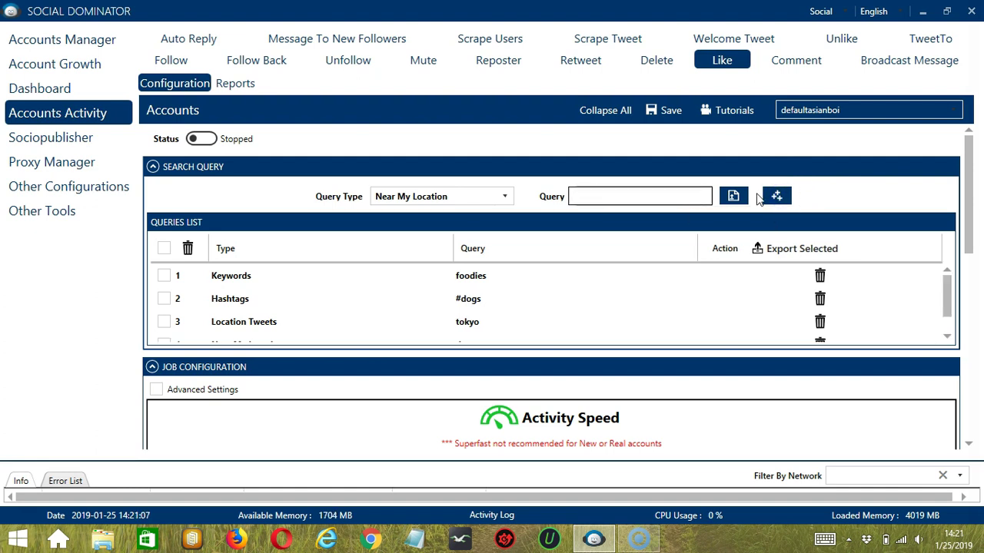
Step: Set the query type to Custom Tweet Lists and copy the link of Elon Musk's metallic heat shield tweet in Chrome
{"action": "left_click", "coordinate": [461, 196]}
{"action": "left_click", "coordinate": [437, 247]}
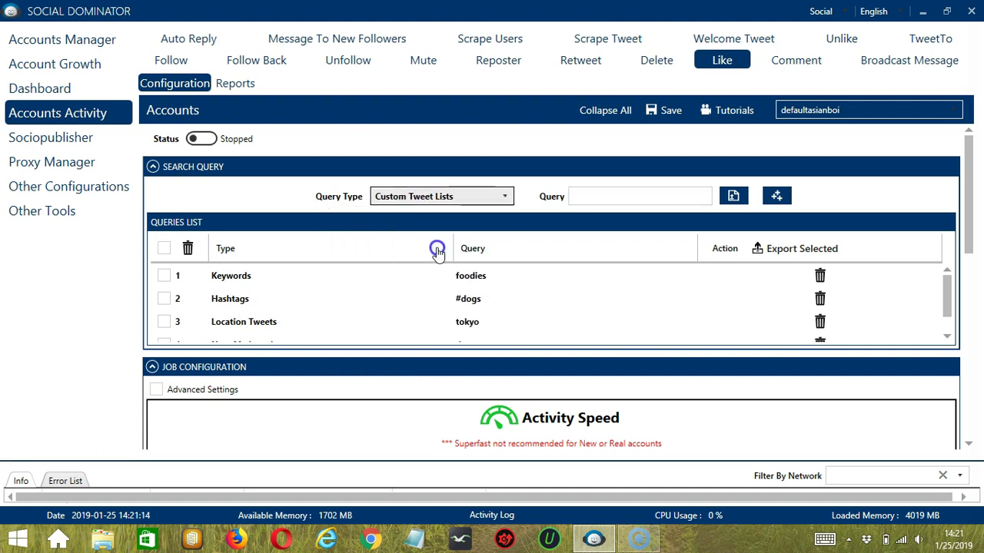
{"action": "left_click", "coordinate": [639, 198]}
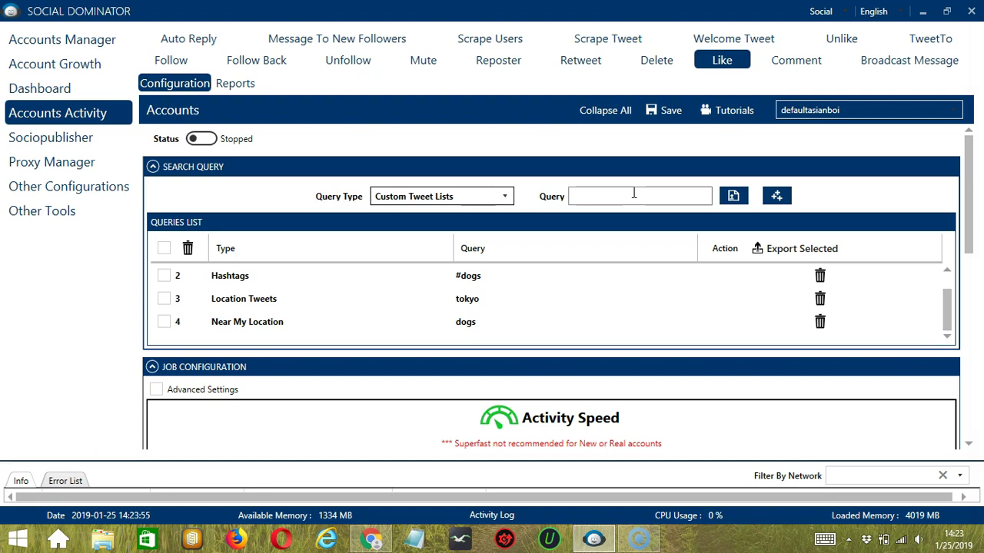
{"action": "left_click", "coordinate": [372, 539]}
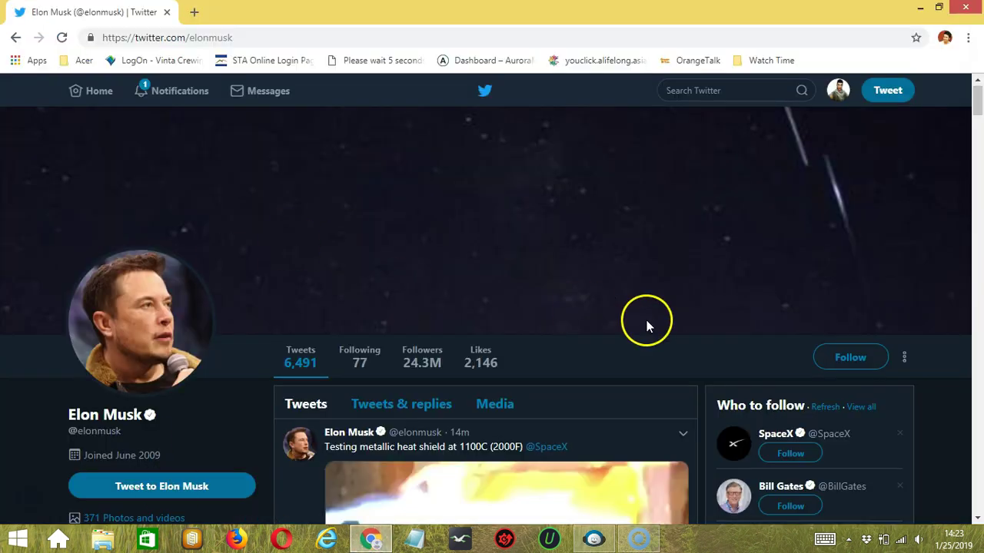
{"action": "scroll", "coordinate": [646, 325], "scroll_direction": "down", "scroll_amount": 3}
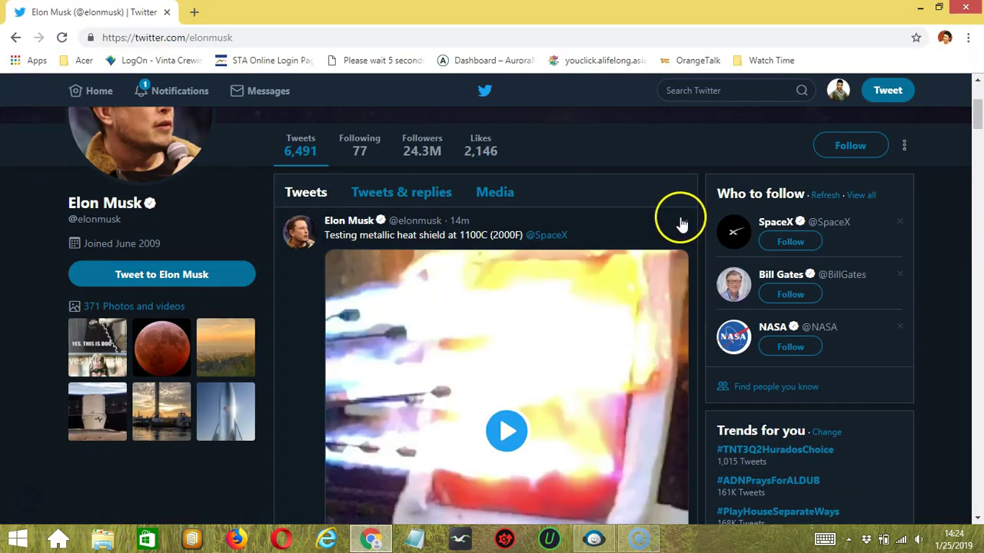
{"action": "left_click", "coordinate": [681, 225]}
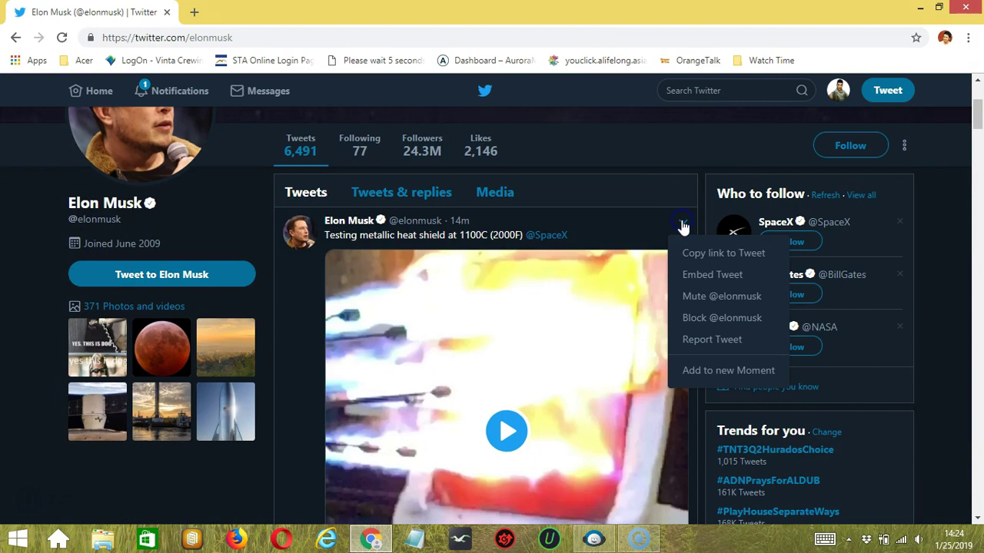
{"action": "left_click", "coordinate": [706, 253]}
Step: Return to Social Dominator and add the copied tweet link as a Custom Tweet Lists query
{"action": "key", "text": "alt+Tab"}
{"action": "left_click", "coordinate": [618, 197]}
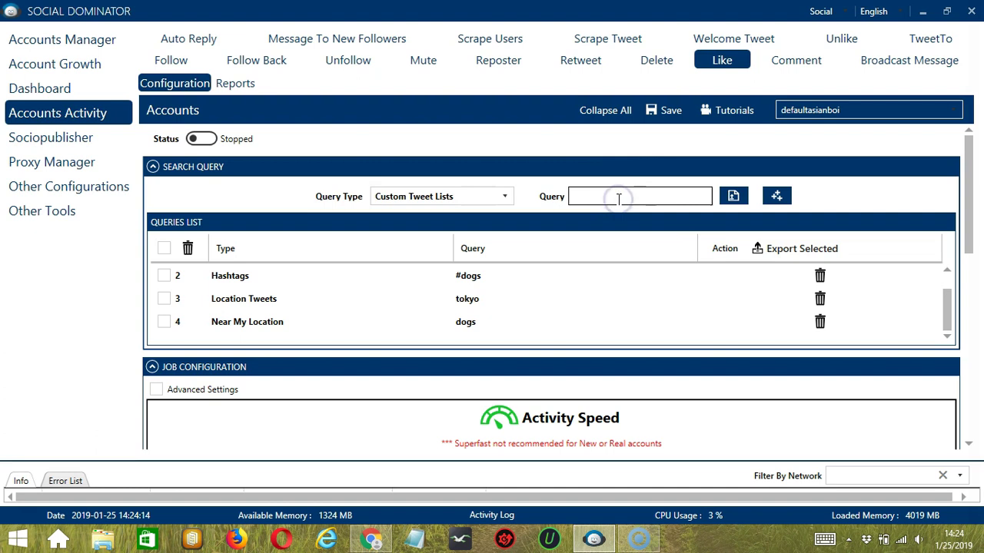
{"action": "key", "text": "ctrl+v"}
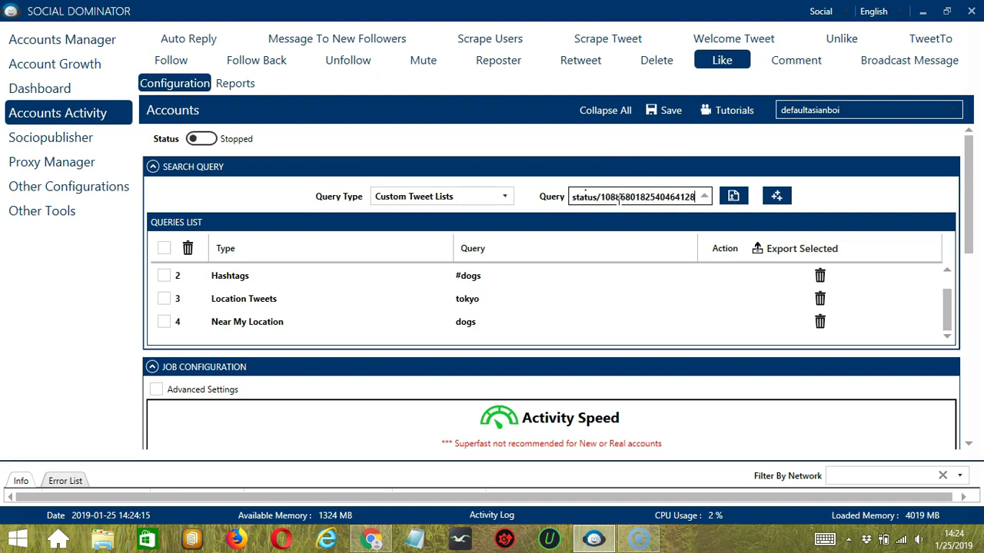
{"action": "left_click", "coordinate": [778, 197]}
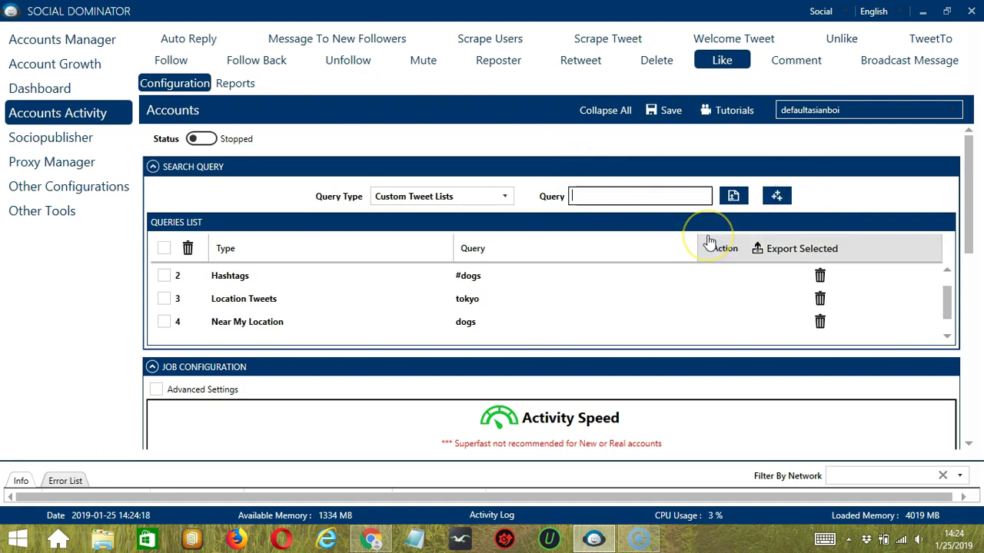
Step: Add a Someone's Followers Tweets query for "elonmusk" to the queries list
{"action": "left_click", "coordinate": [461, 197]}
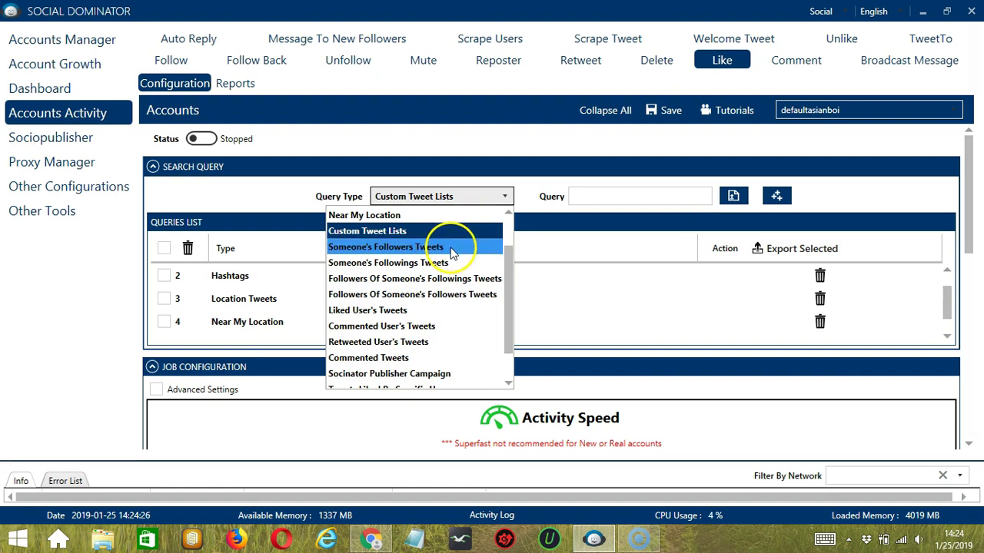
{"action": "left_click", "coordinate": [452, 253]}
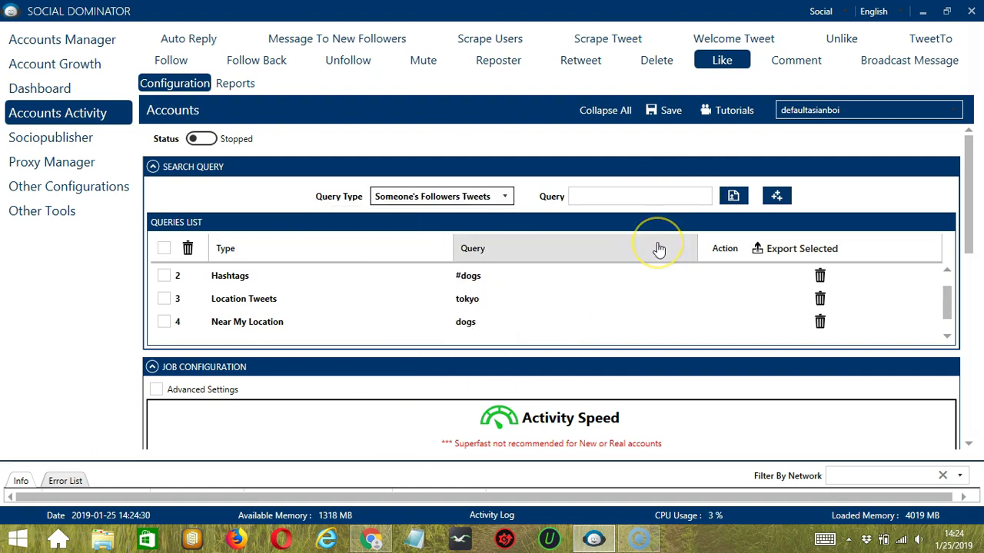
{"action": "left_click", "coordinate": [630, 199]}
{"action": "type", "text": "elonmu"}
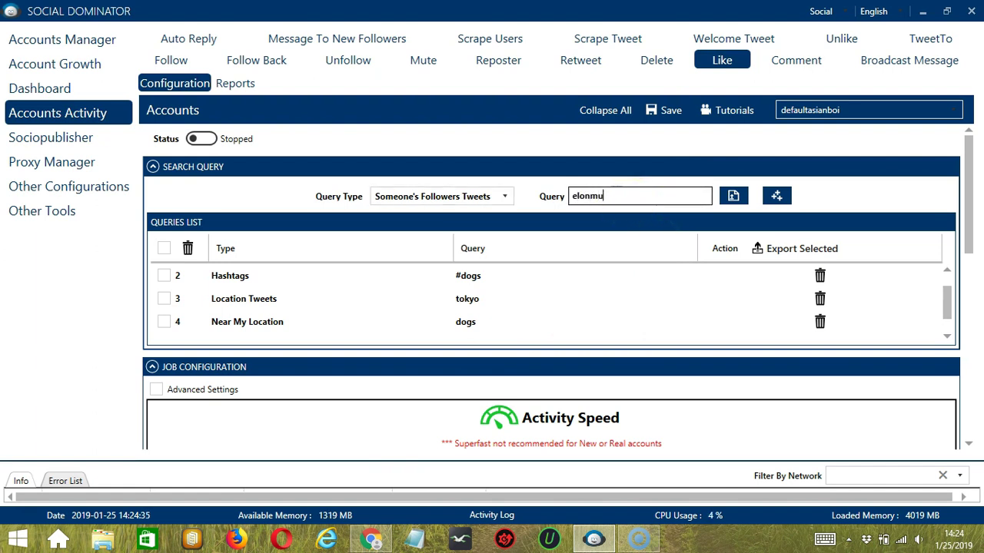
{"action": "type", "text": "sk"}
{"action": "left_click", "coordinate": [776, 197]}
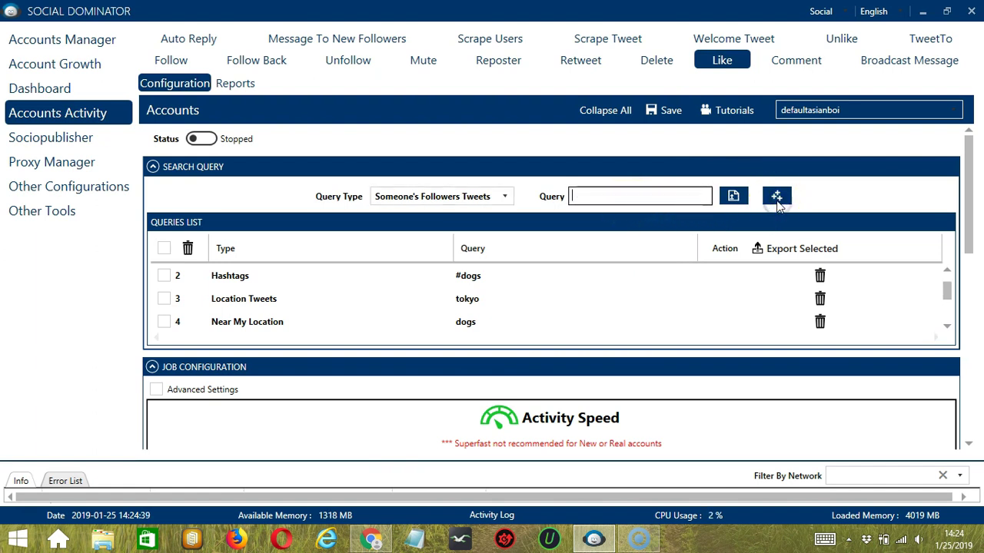
Step: Add a Someone's Followings Tweets query for "elonmusk" to the queries list
{"action": "left_click", "coordinate": [490, 196]}
{"action": "left_click", "coordinate": [411, 246]}
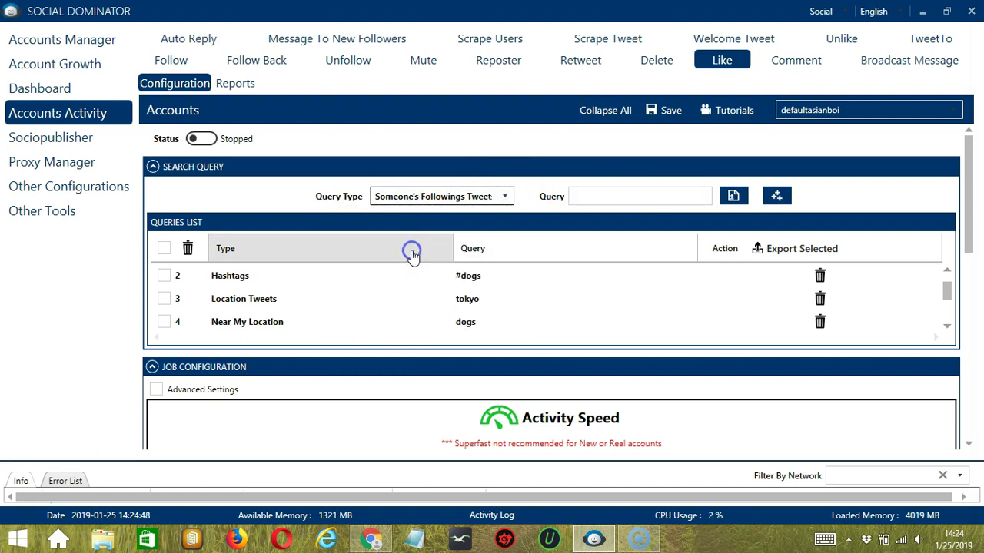
{"action": "left_click", "coordinate": [622, 194]}
{"action": "type", "text": "elo"}
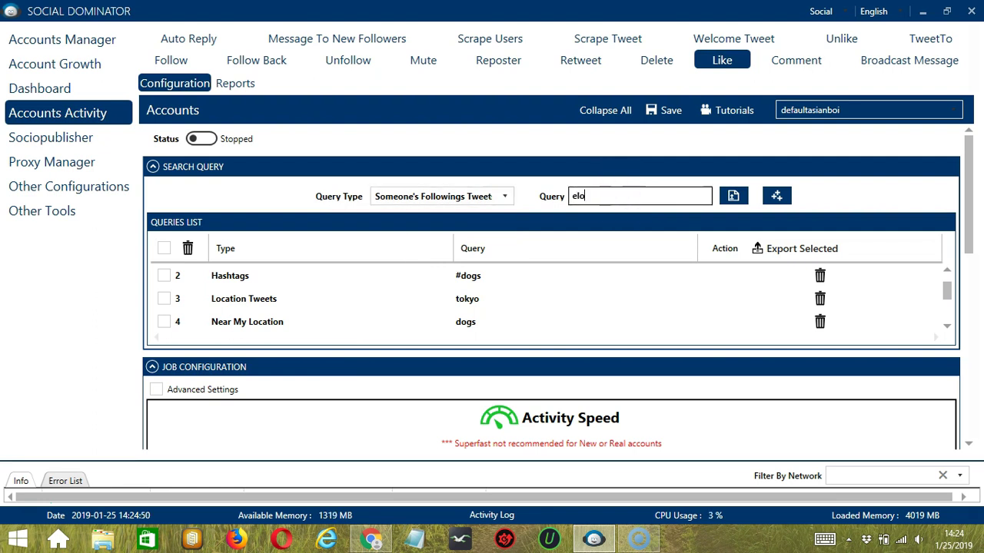
{"action": "type", "text": "nmusk"}
{"action": "left_click", "coordinate": [777, 196]}
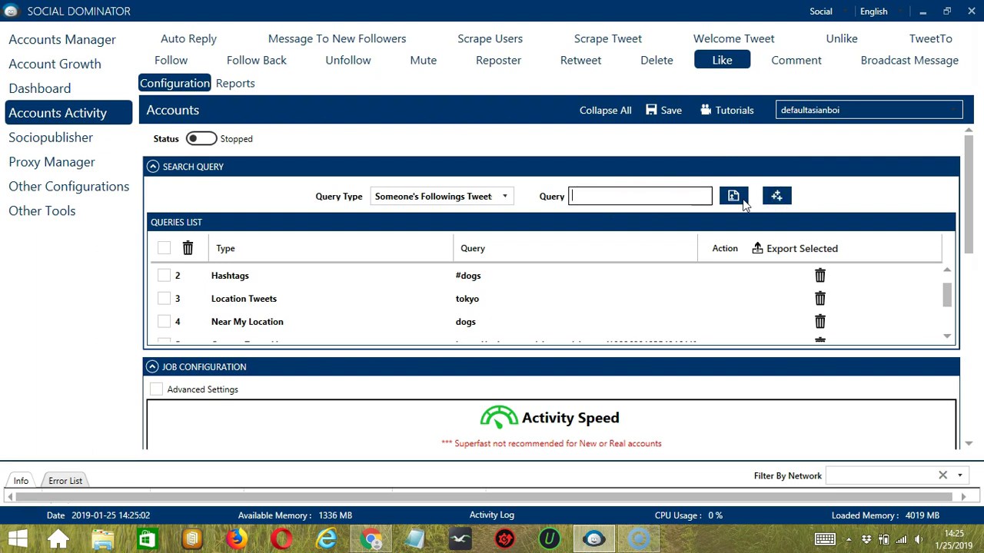
Step: Add a Followers Of Someone's Followings Tweets query for "elonmusk" to the queries list
{"action": "left_click", "coordinate": [321, 147]}
{"action": "left_click", "coordinate": [443, 192]}
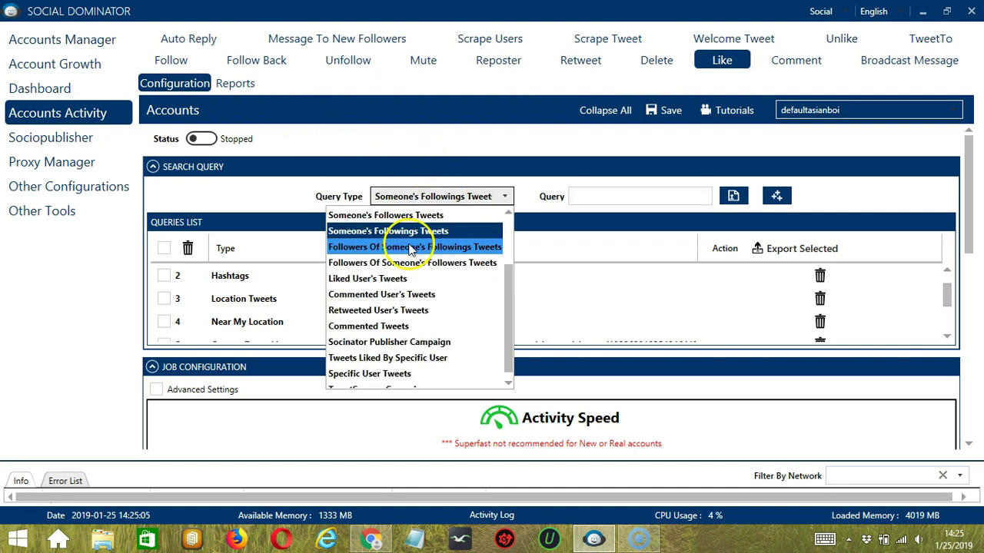
{"action": "left_click", "coordinate": [413, 248]}
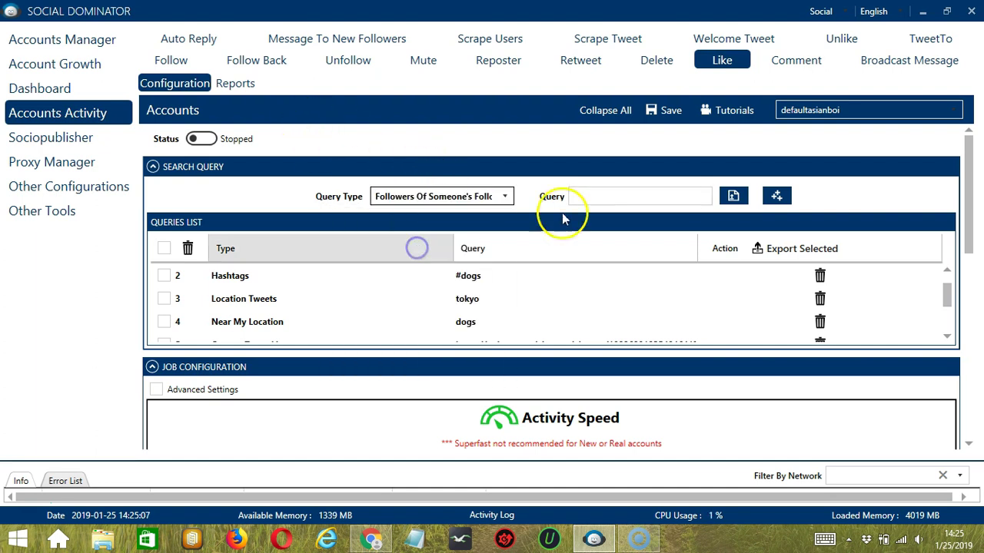
{"action": "left_click", "coordinate": [612, 196]}
{"action": "type", "text": "elonm"}
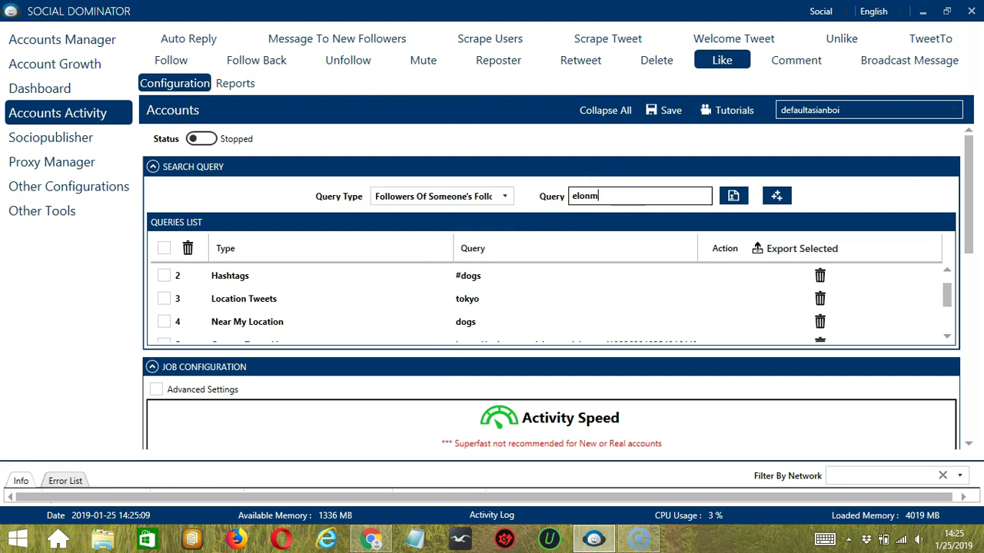
{"action": "type", "text": "usk"}
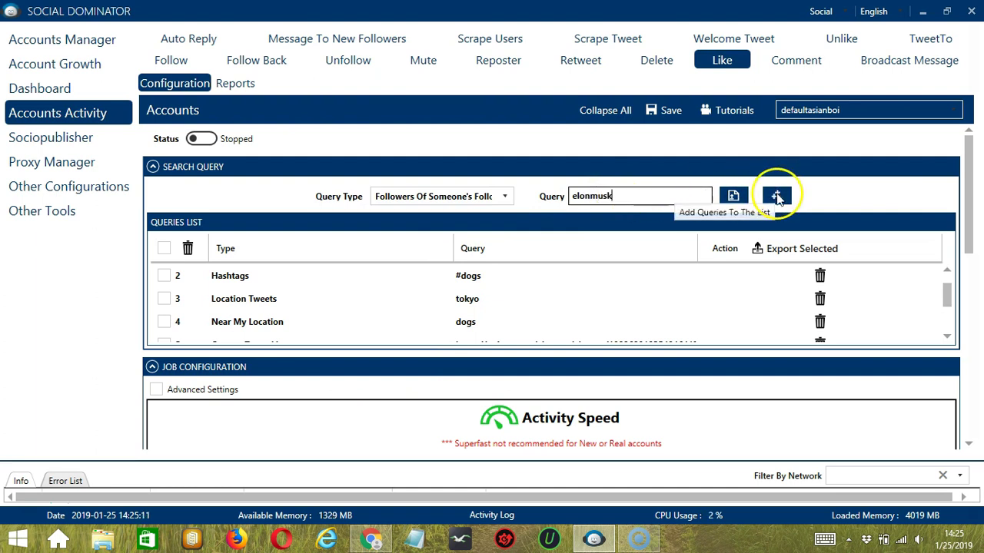
{"action": "left_click", "coordinate": [776, 196]}
{"action": "left_click", "coordinate": [523, 224]}
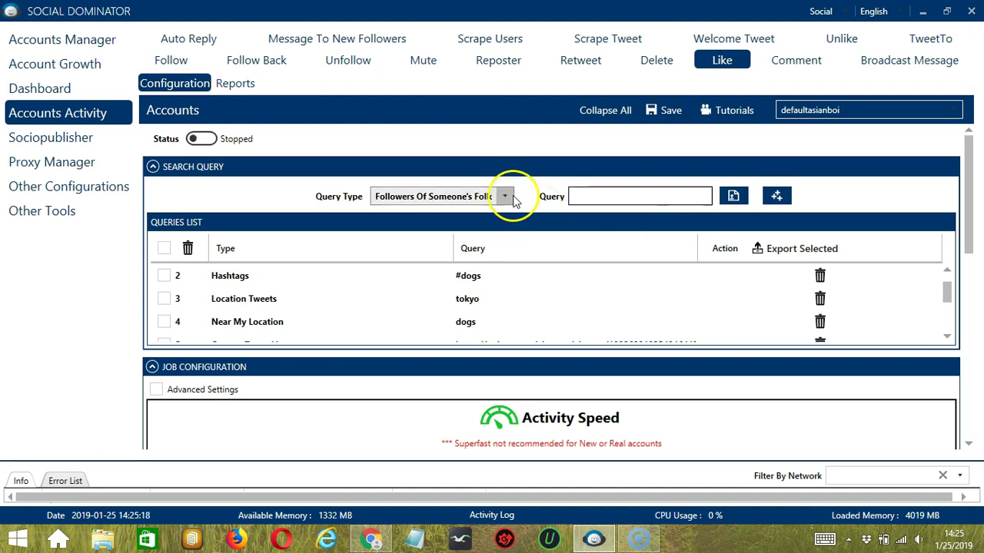
Step: Add a Followers Of Someone's Followers Tweets query for "elonmusk" to the queries list
{"action": "left_click", "coordinate": [505, 196]}
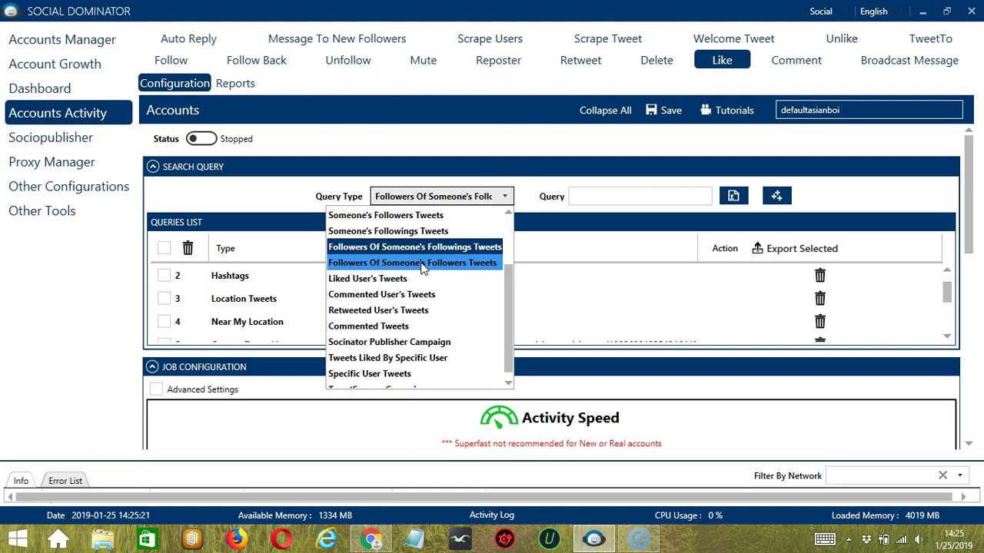
{"action": "left_click", "coordinate": [421, 265]}
{"action": "left_click", "coordinate": [635, 194]}
{"action": "type", "text": "elonmusk"}
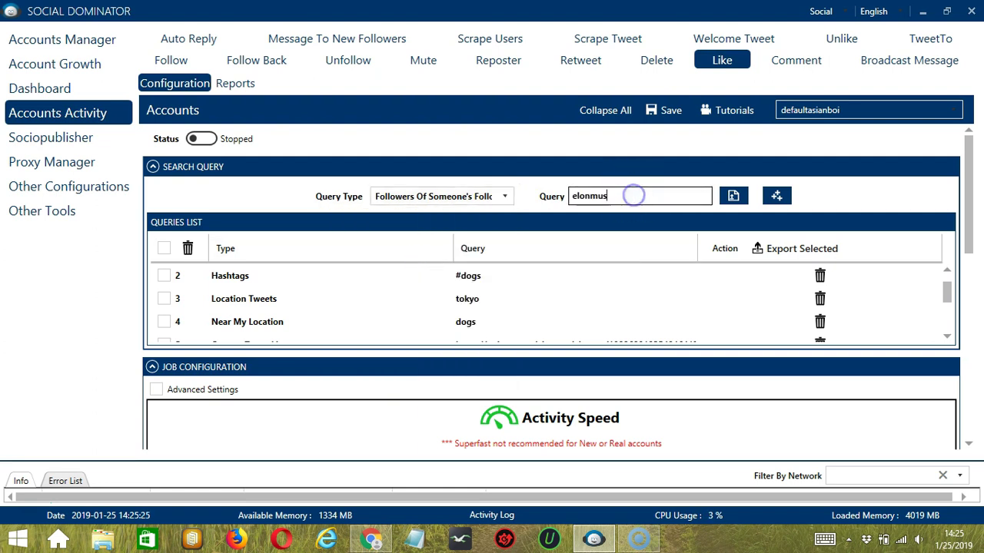
{"action": "left_click", "coordinate": [775, 197]}
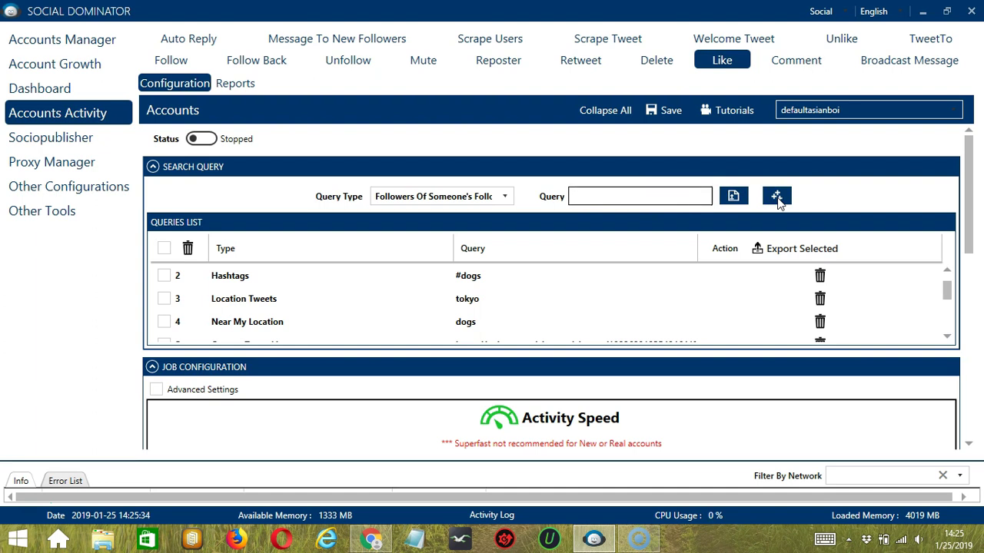
{"action": "left_click", "coordinate": [438, 197]}
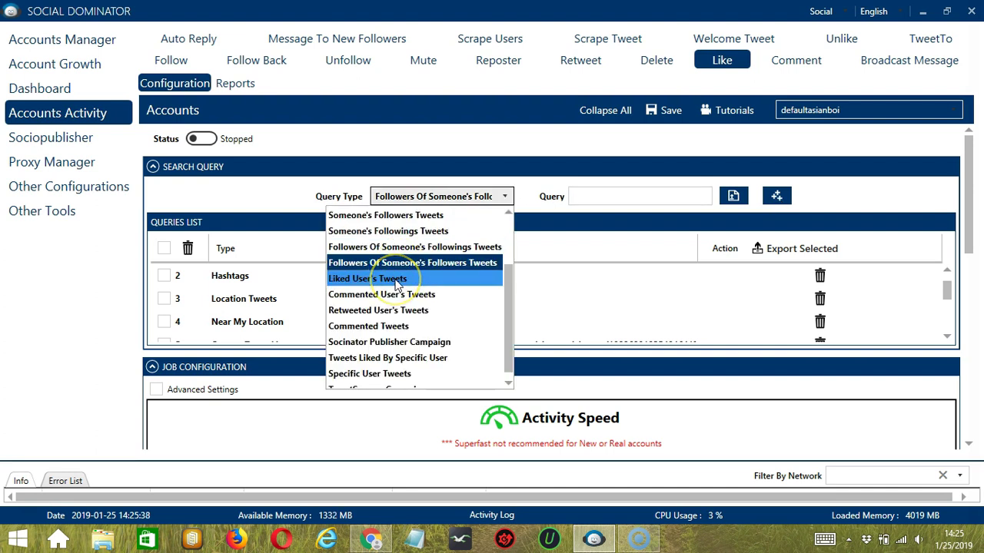
{"action": "left_click", "coordinate": [397, 280]}
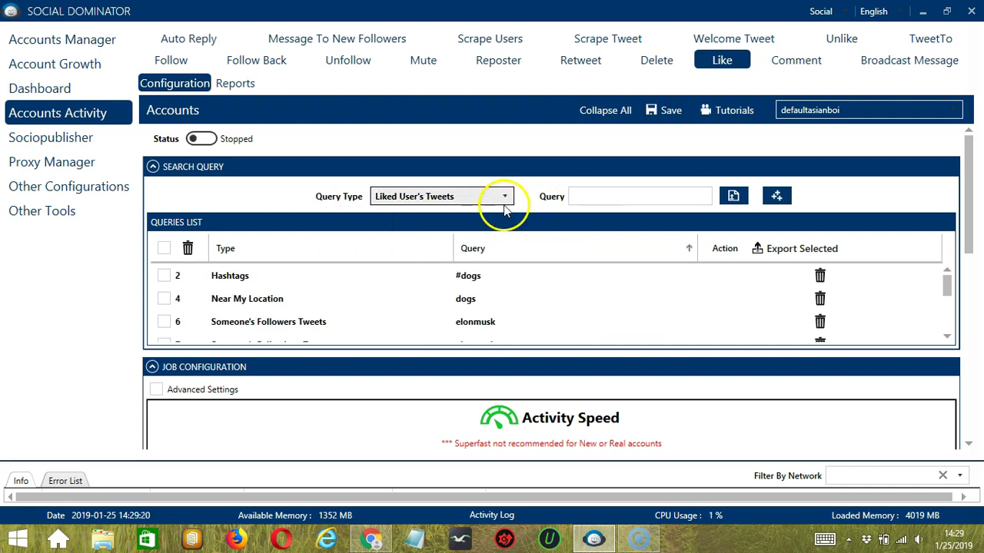
{"action": "left_click", "coordinate": [599, 200]}
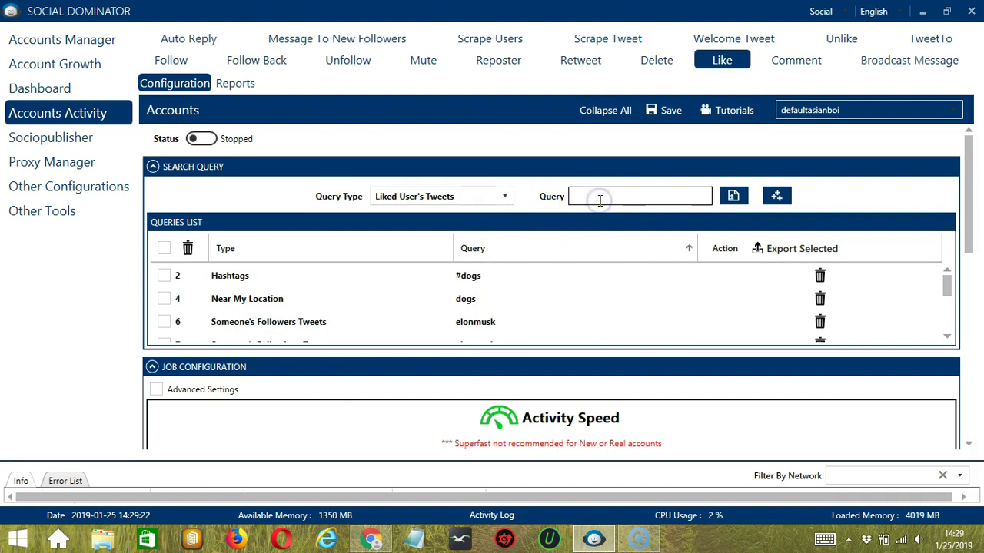
{"action": "key", "text": "ctrl+v"}
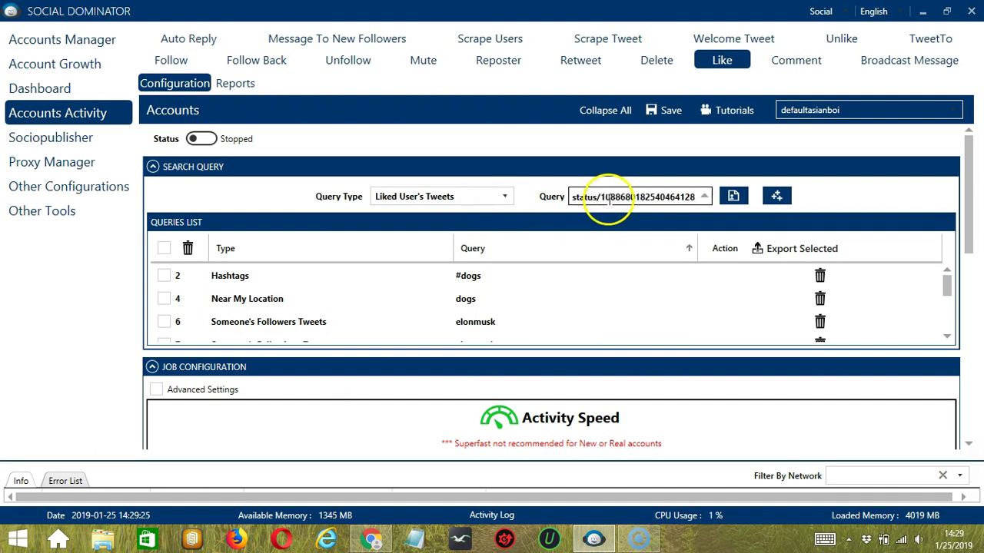
{"action": "left_click", "coordinate": [774, 198]}
{"action": "left_click", "coordinate": [577, 196]}
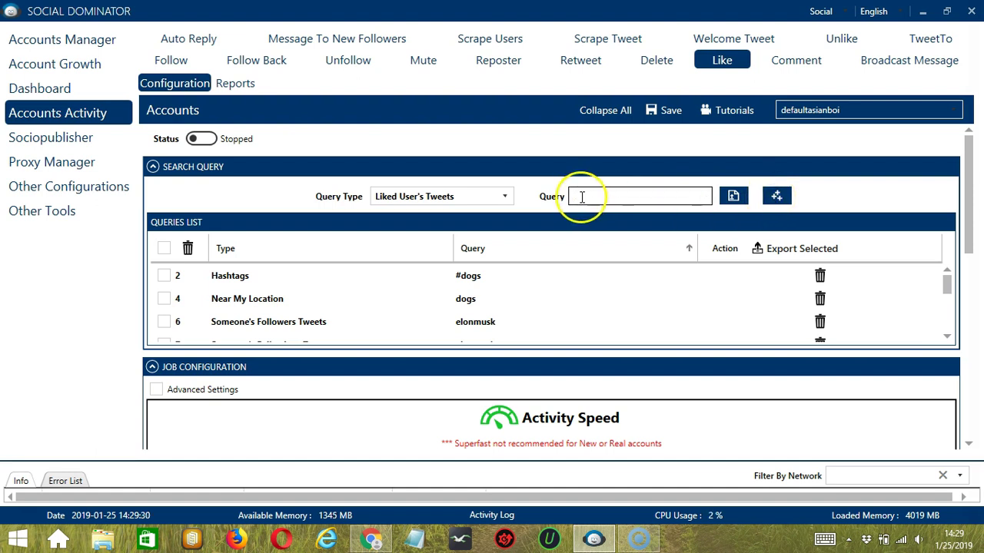
{"action": "left_click", "coordinate": [572, 278]}
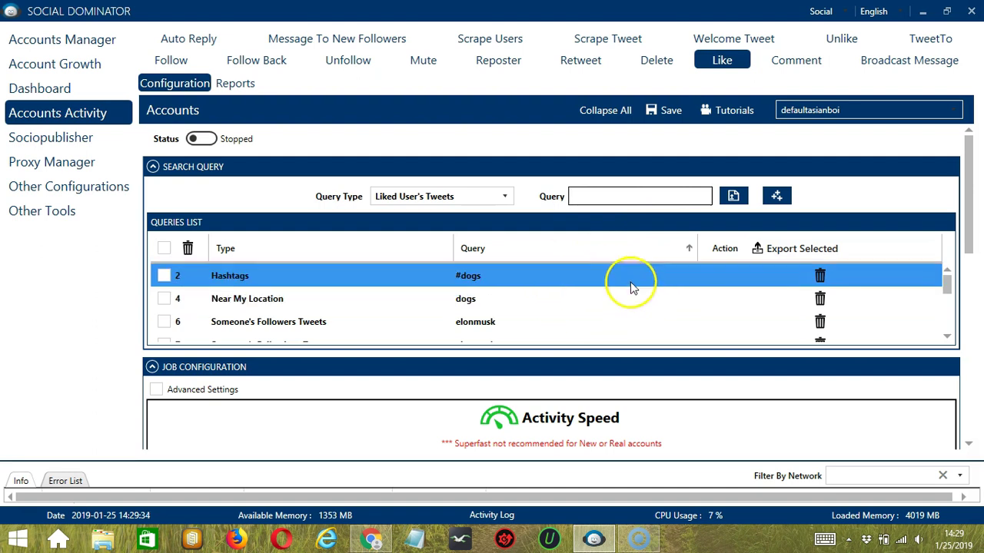
{"action": "left_click", "coordinate": [438, 197]}
{"action": "left_click", "coordinate": [381, 296]}
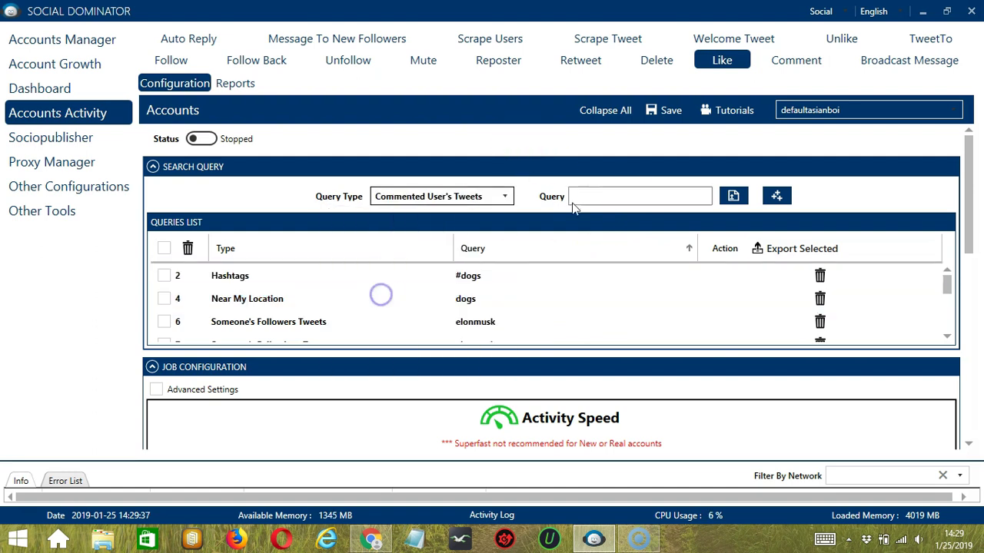
{"action": "left_click", "coordinate": [628, 195]}
{"action": "key", "text": "ctrl+v"}
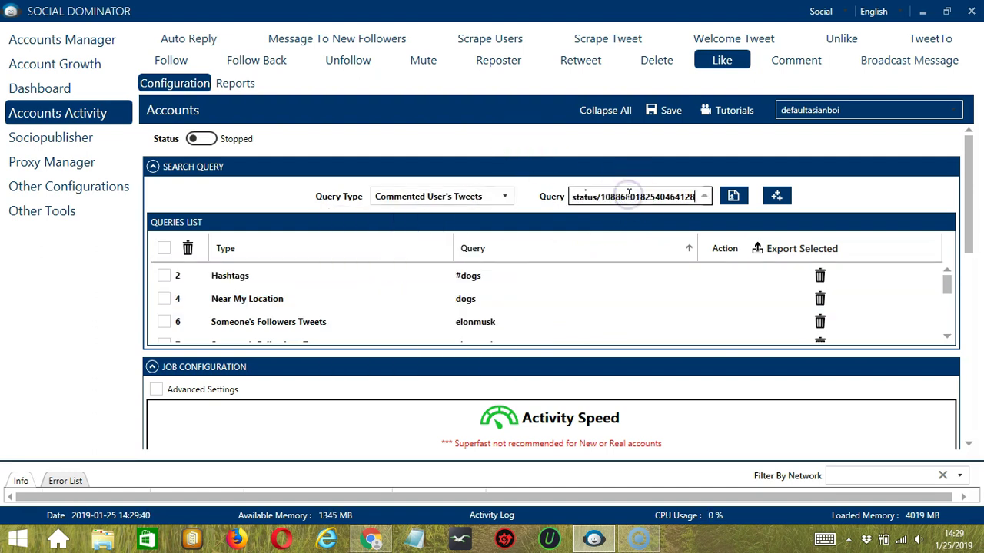
{"action": "left_click", "coordinate": [776, 197]}
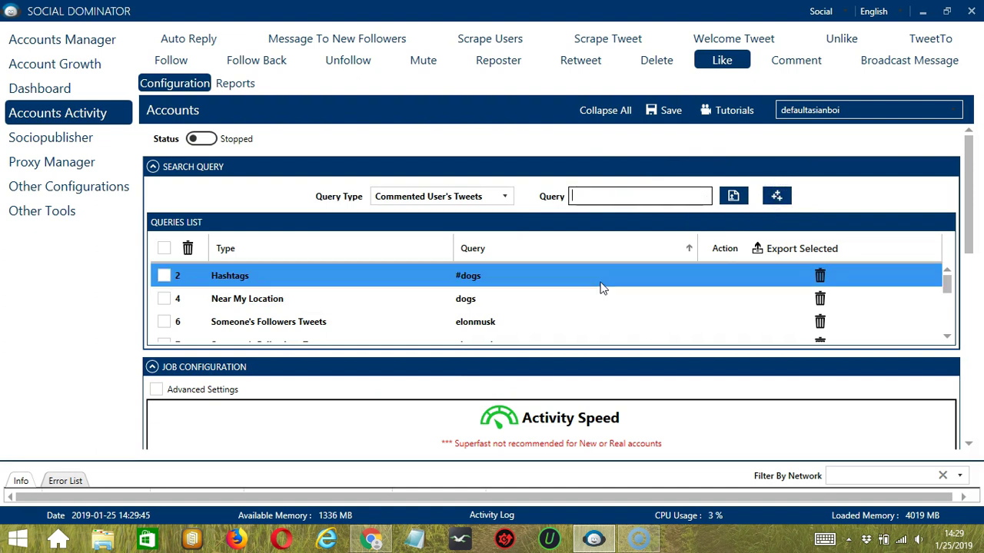
{"action": "left_click", "coordinate": [706, 299]}
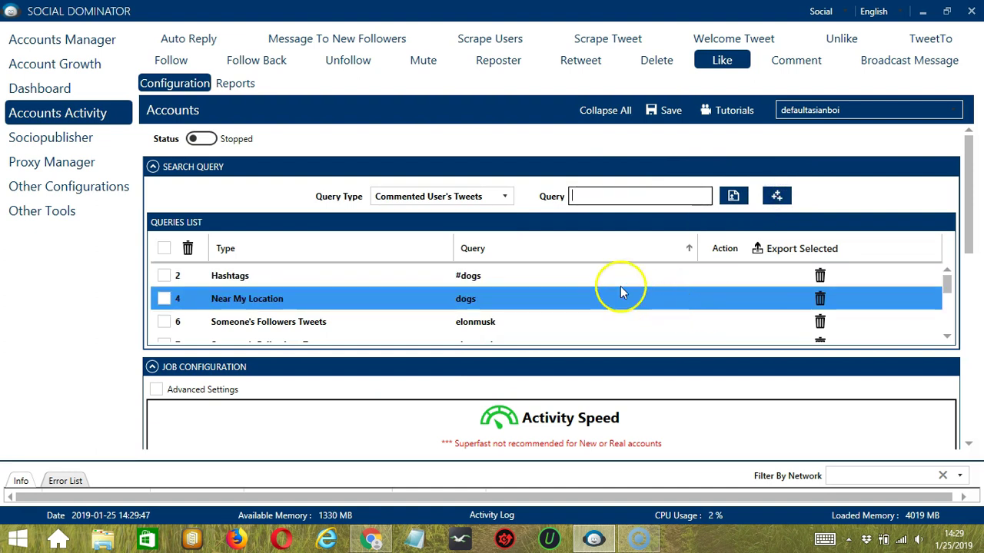
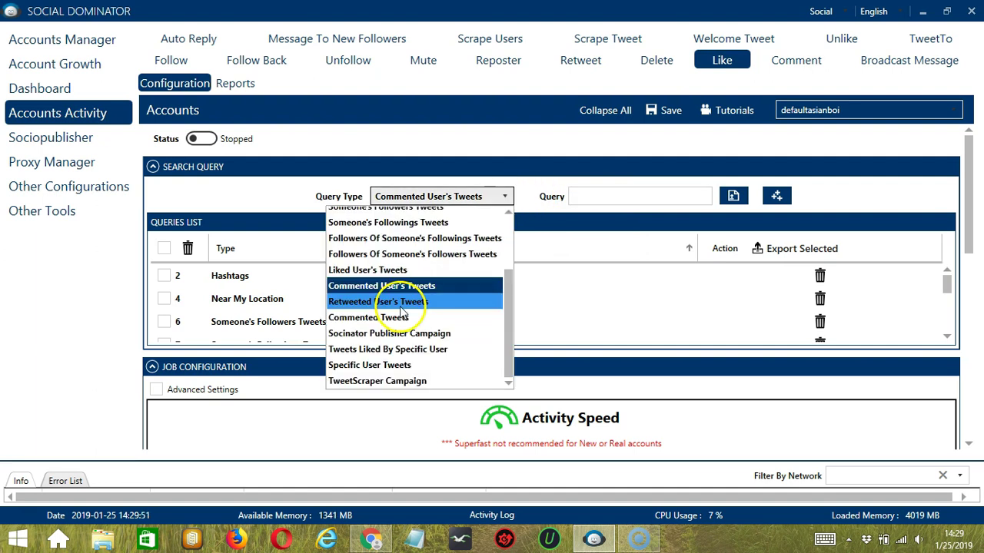
{"action": "left_click", "coordinate": [632, 198]}
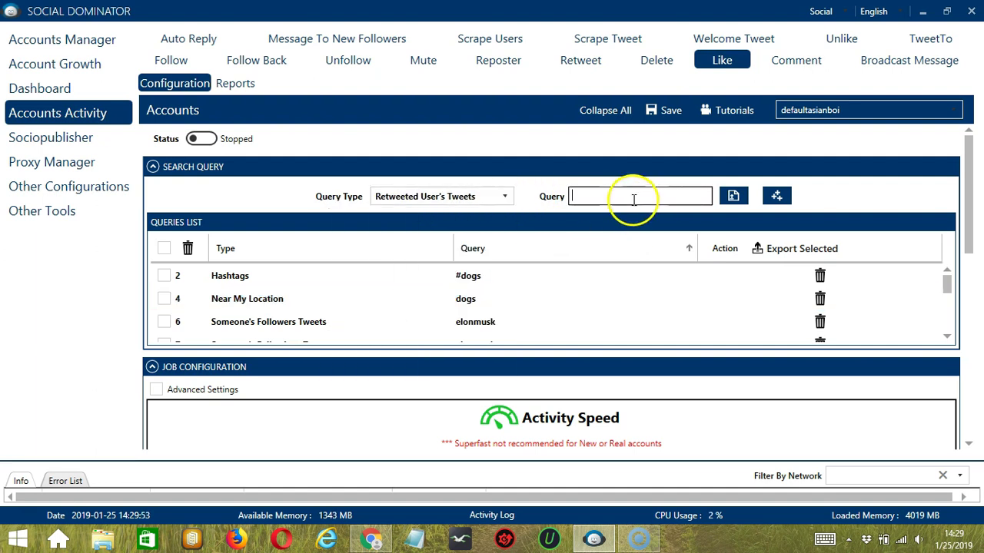
{"action": "key", "text": "ctrl+v"}
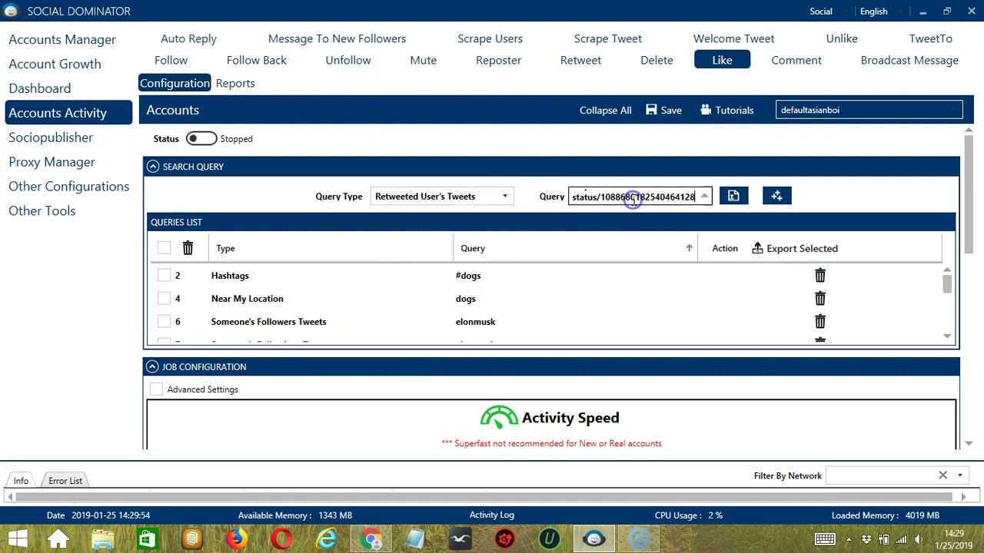
{"action": "left_click", "coordinate": [778, 197]}
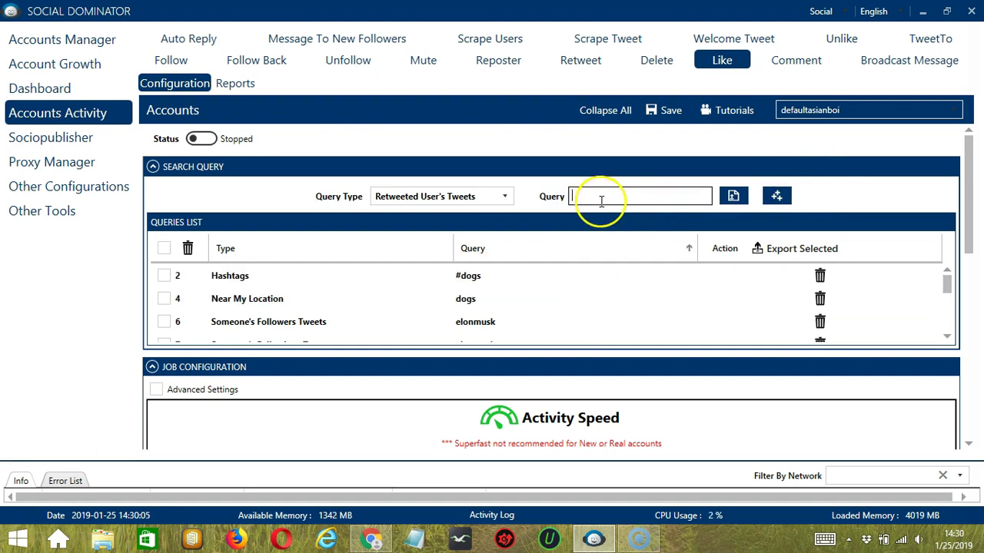
{"action": "left_click", "coordinate": [478, 198]}
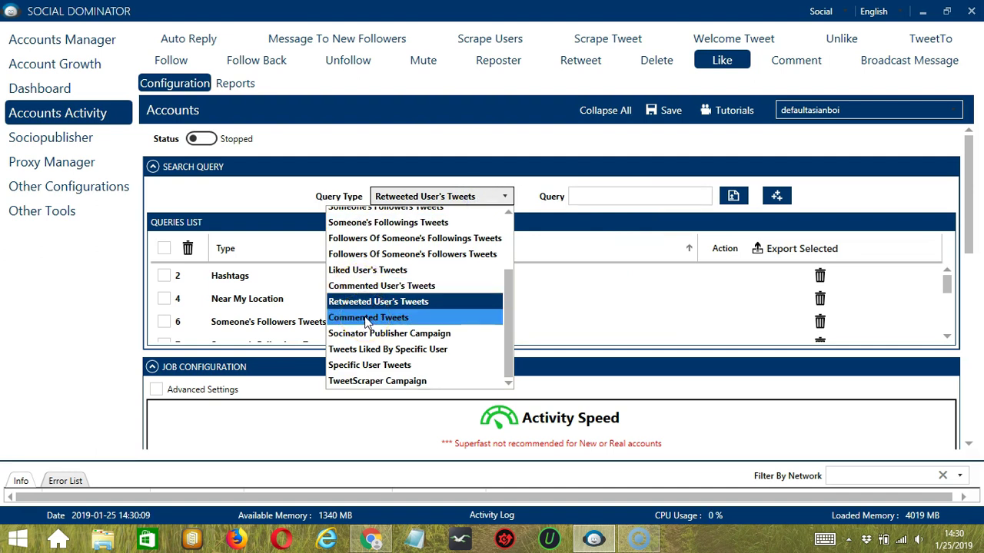
{"action": "left_click", "coordinate": [368, 318]}
{"action": "left_click", "coordinate": [681, 197]}
{"action": "key", "text": "ctrl+v"}
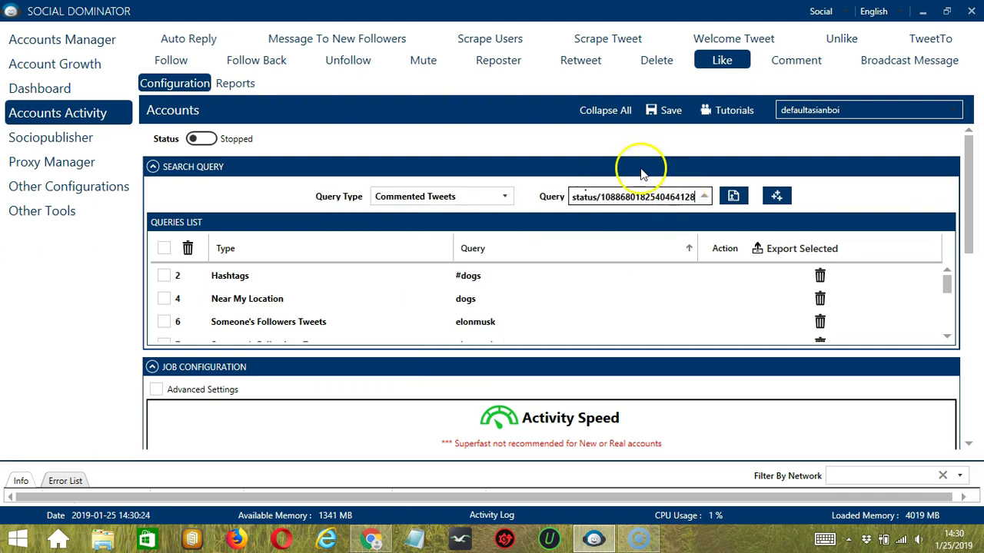
{"action": "left_click", "coordinate": [774, 198]}
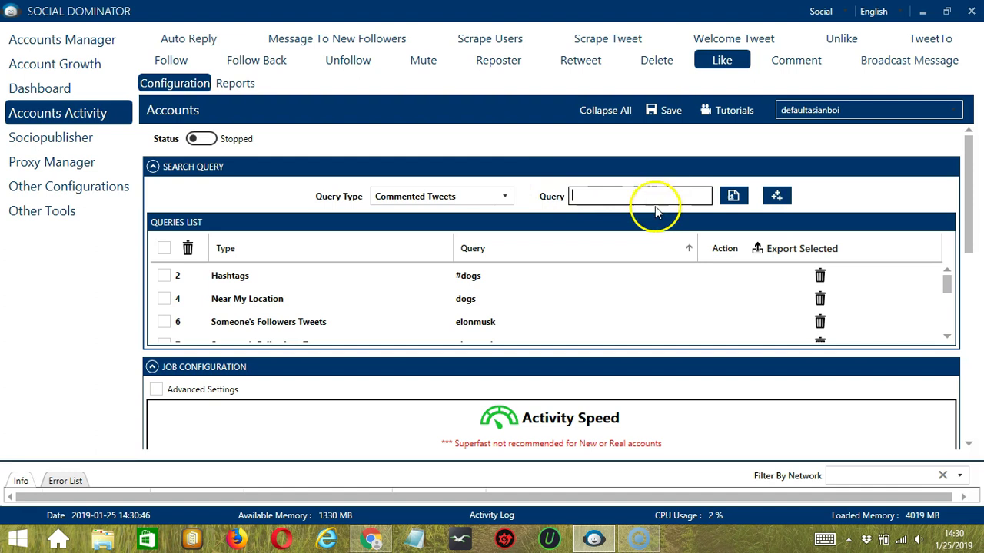
Step: Preview the Socinator Publisher Campaign query type and add a Tweets Liked By Specific User query for "elonmusk"
{"action": "left_click", "coordinate": [509, 197]}
{"action": "left_click", "coordinate": [387, 343]}
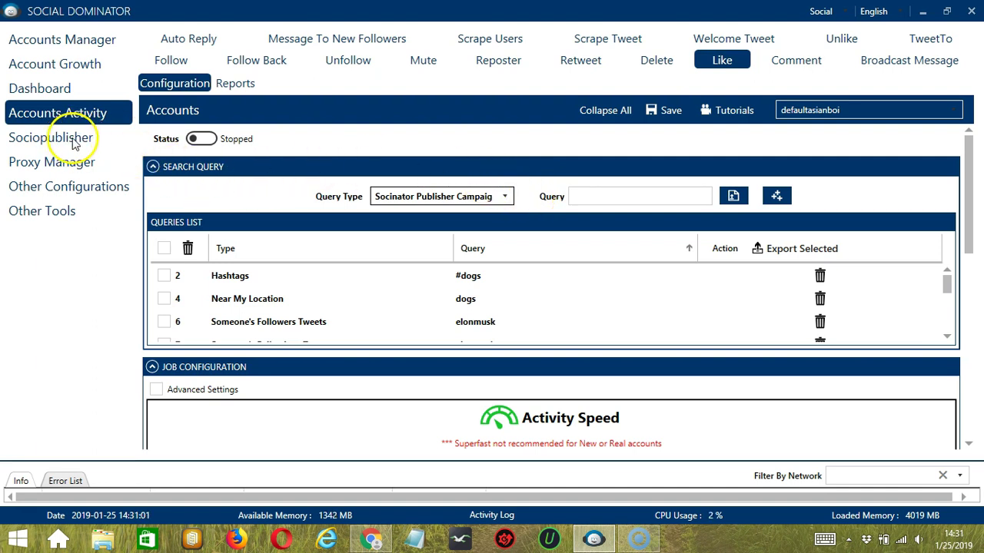
{"action": "left_click", "coordinate": [392, 197]}
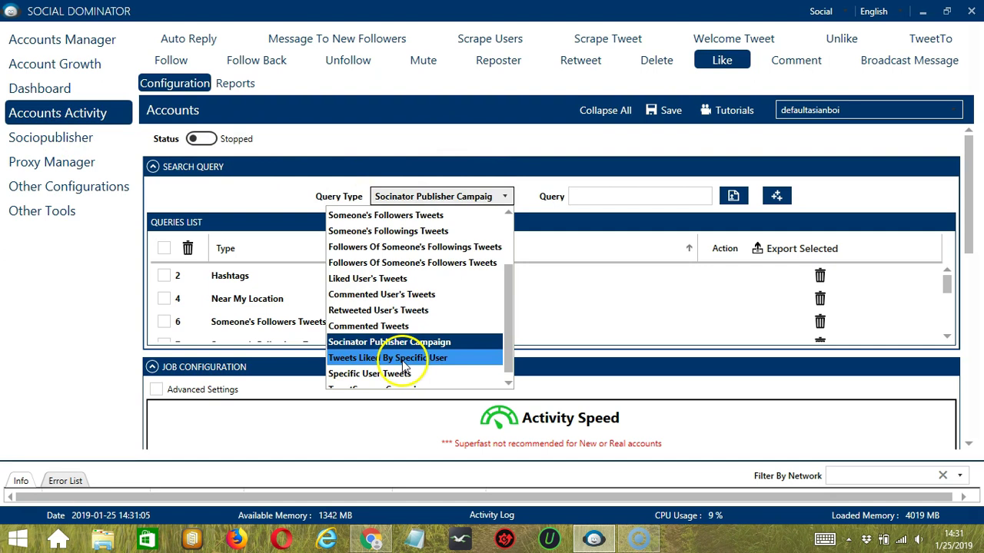
{"action": "left_click", "coordinate": [404, 359]}
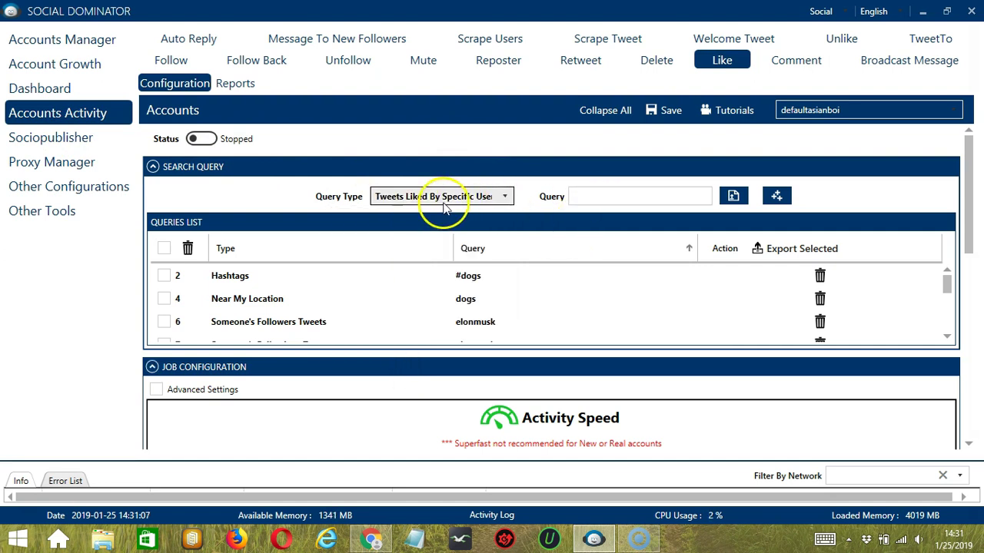
{"action": "left_click", "coordinate": [607, 196]}
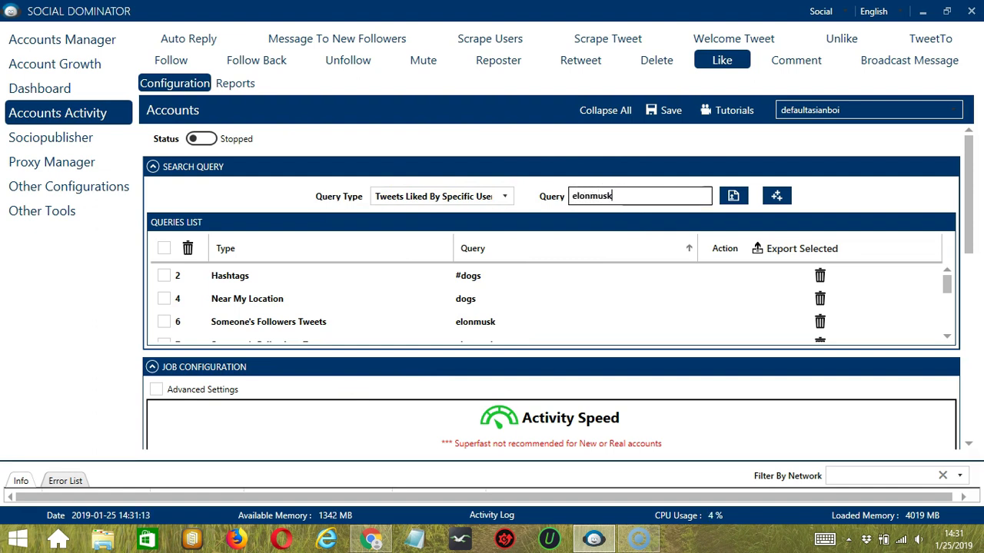
{"action": "left_click", "coordinate": [783, 198]}
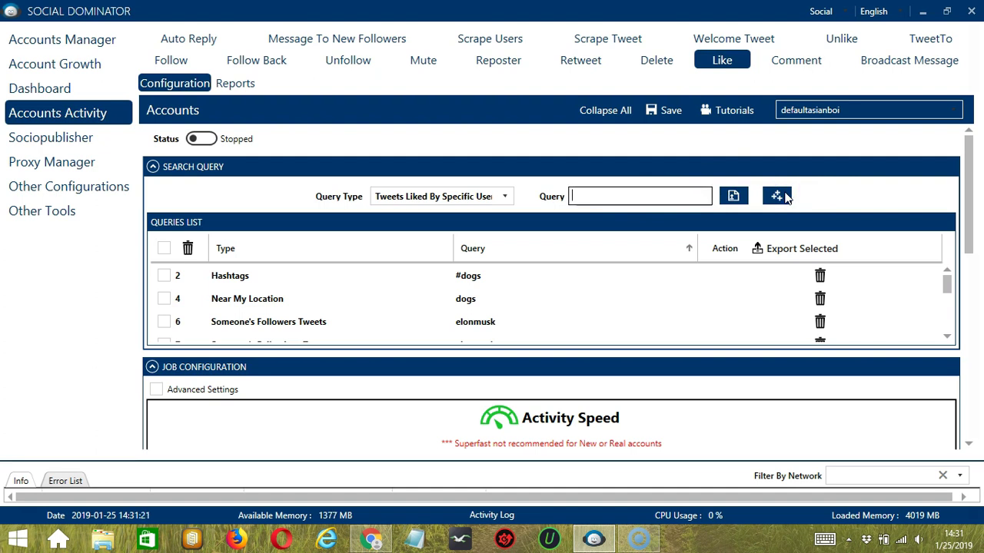
Step: Add a Specific User Tweets query for "elonmusk" to the queries list
{"action": "left_click", "coordinate": [438, 196]}
{"action": "left_click", "coordinate": [411, 364]}
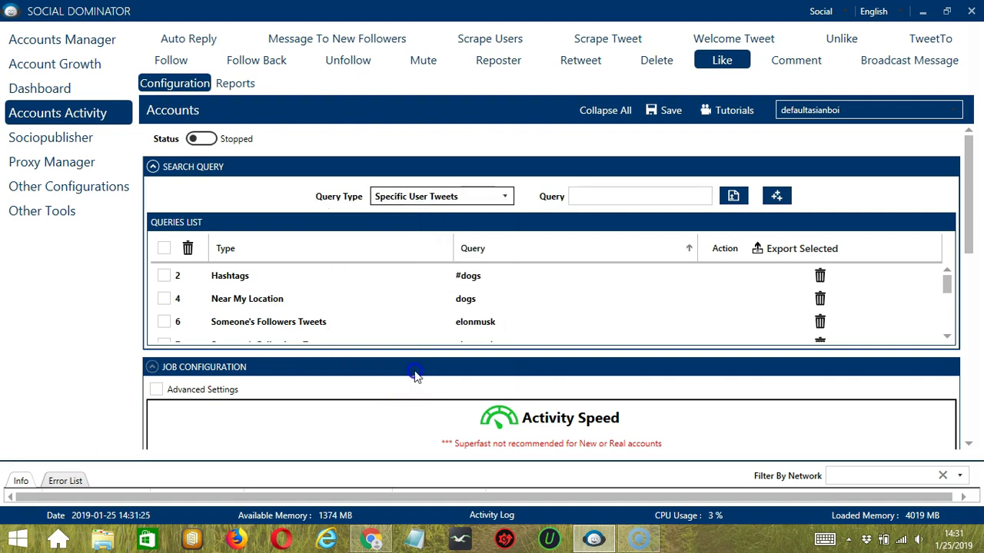
{"action": "left_click", "coordinate": [621, 196]}
{"action": "type", "text": "elonmusk"}
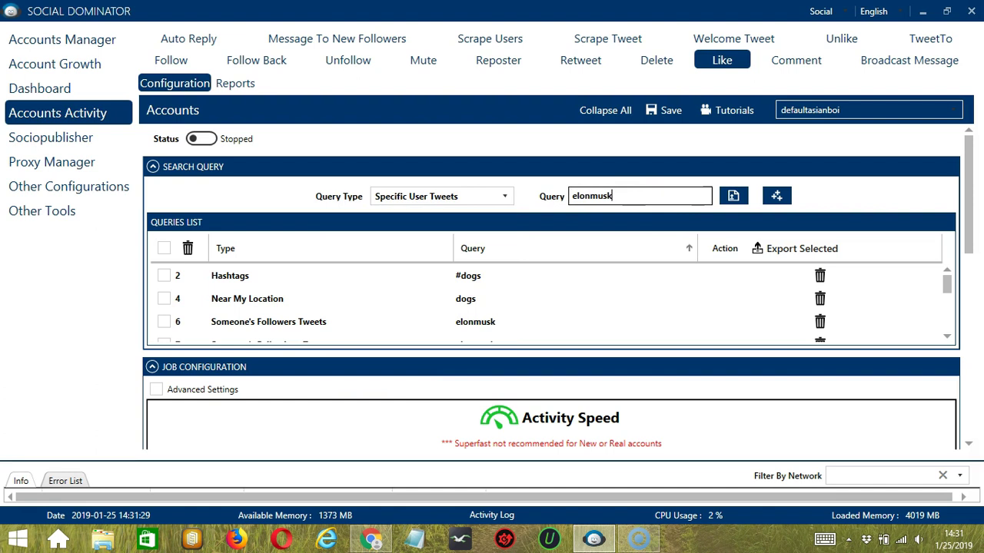
{"action": "left_click", "coordinate": [778, 196]}
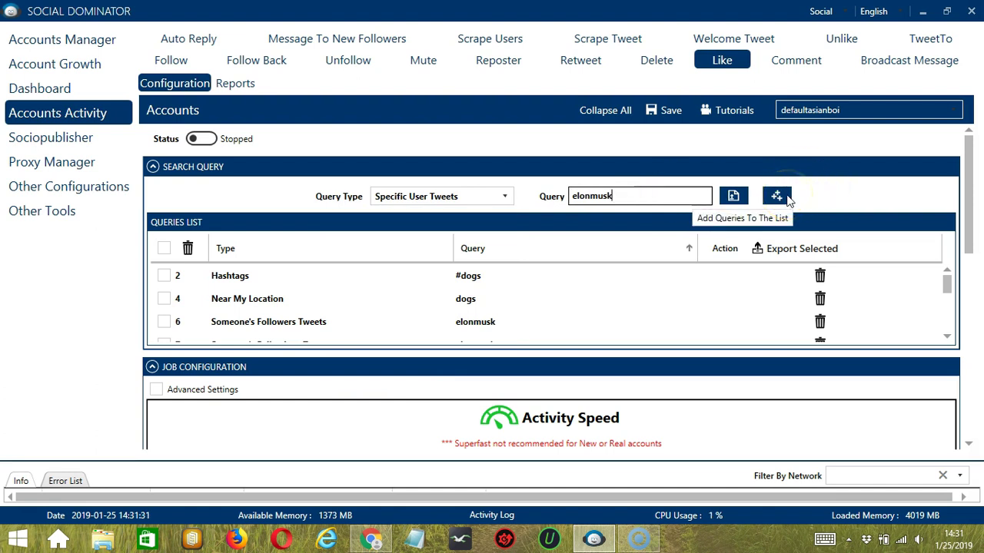
{"action": "left_click", "coordinate": [778, 195]}
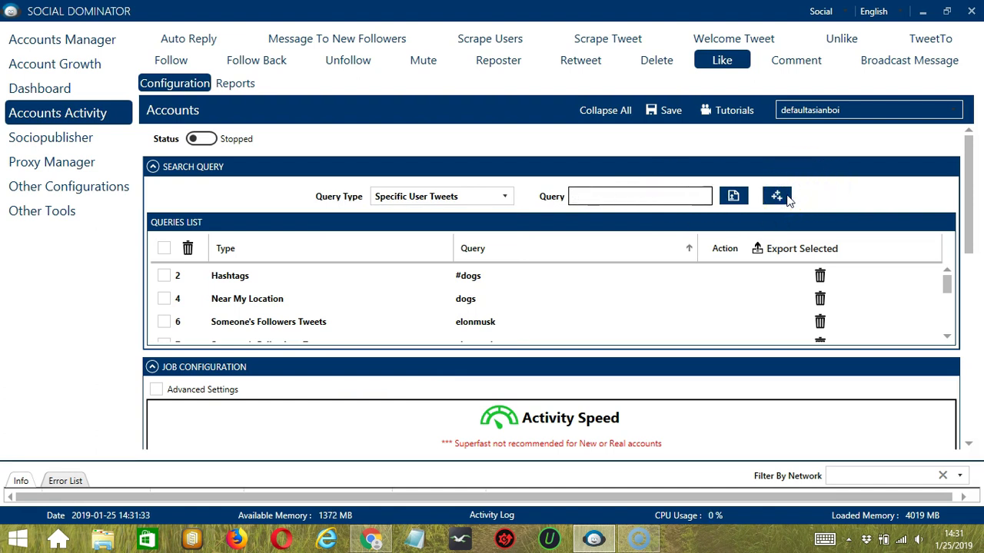
Step: Set the query type to TweetScraper Campaign and try to delete the "foodies" keyword query from the queries list
{"action": "left_click", "coordinate": [415, 202]}
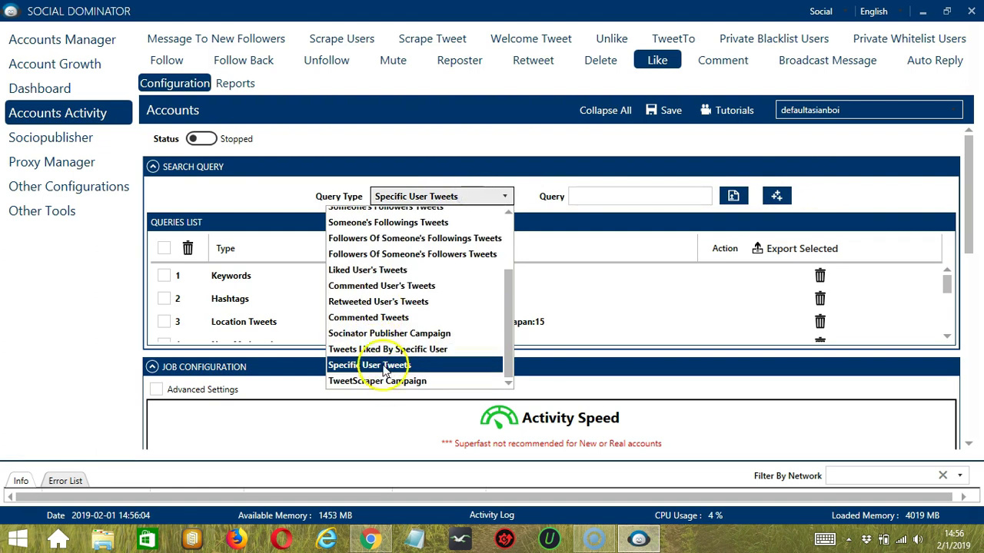
{"action": "left_click", "coordinate": [389, 379]}
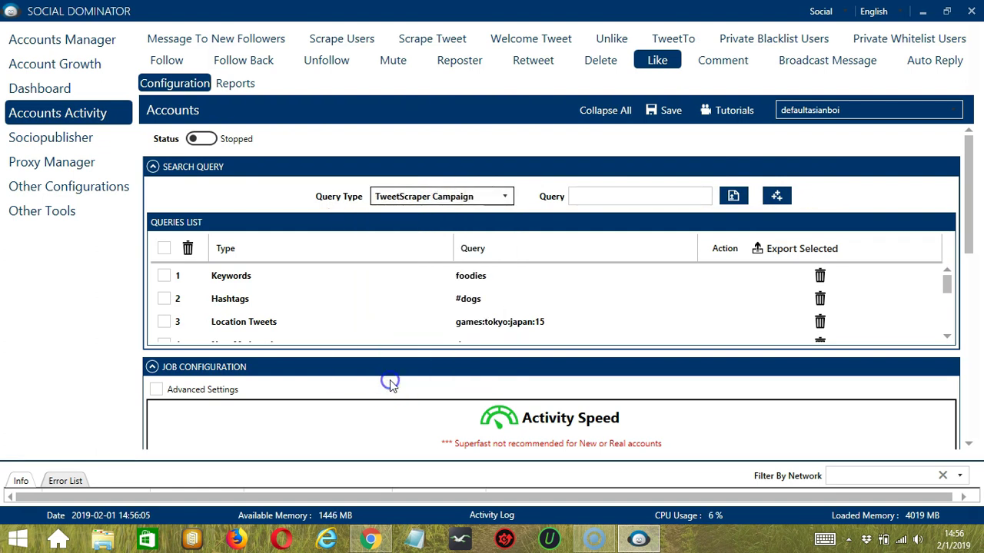
{"action": "left_click", "coordinate": [547, 187]}
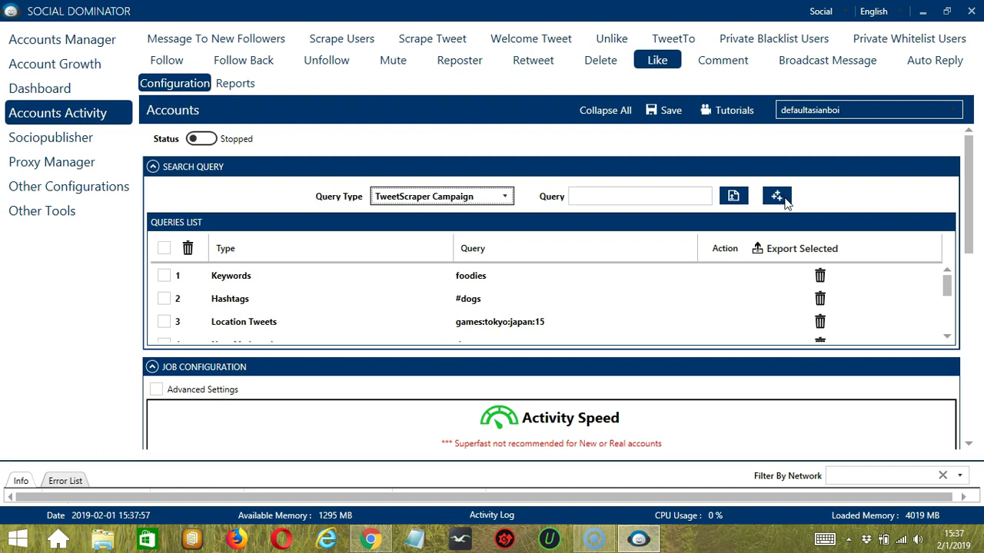
{"action": "left_click", "coordinate": [820, 275]}
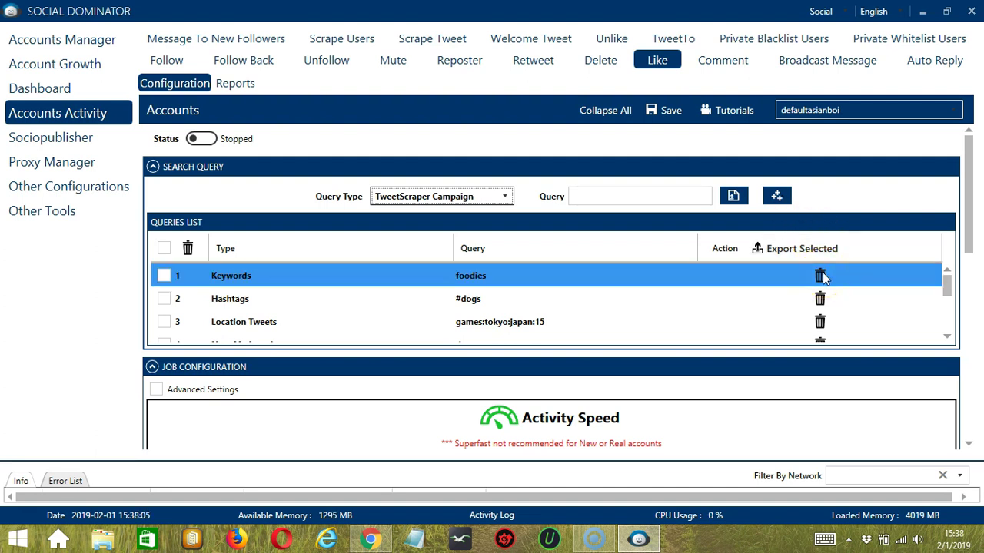
{"action": "left_click", "coordinate": [820, 275]}
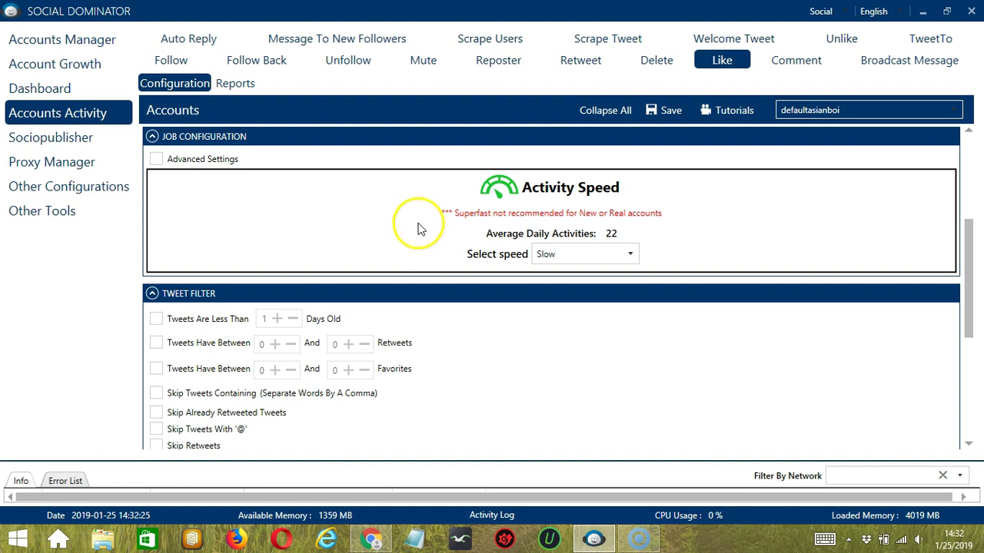
Step: Try the Medium and Fast activity speeds in the job configuration, and set the speed to Superfast
{"action": "left_click", "coordinate": [551, 258]}
{"action": "left_click", "coordinate": [565, 286]}
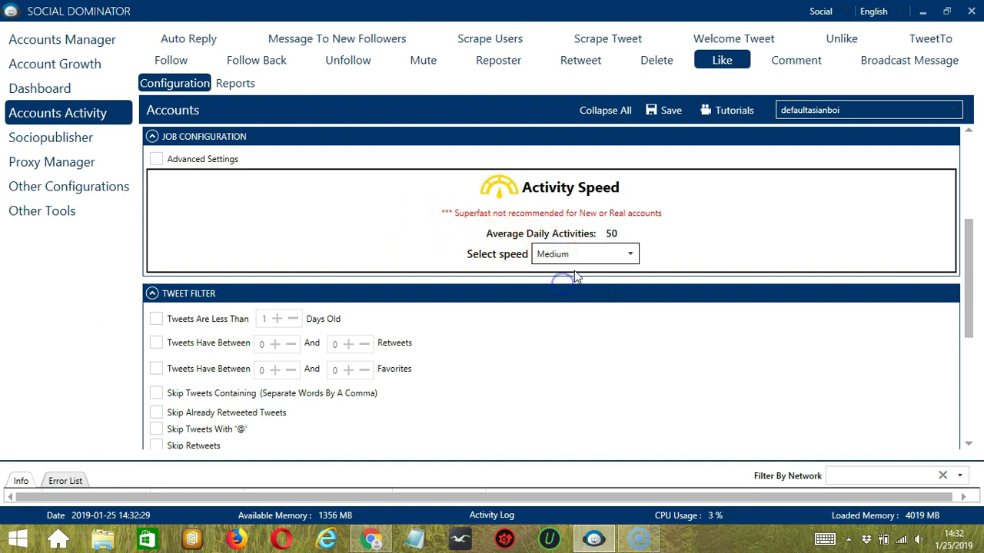
{"action": "left_click", "coordinate": [569, 257]}
{"action": "left_click", "coordinate": [571, 304]}
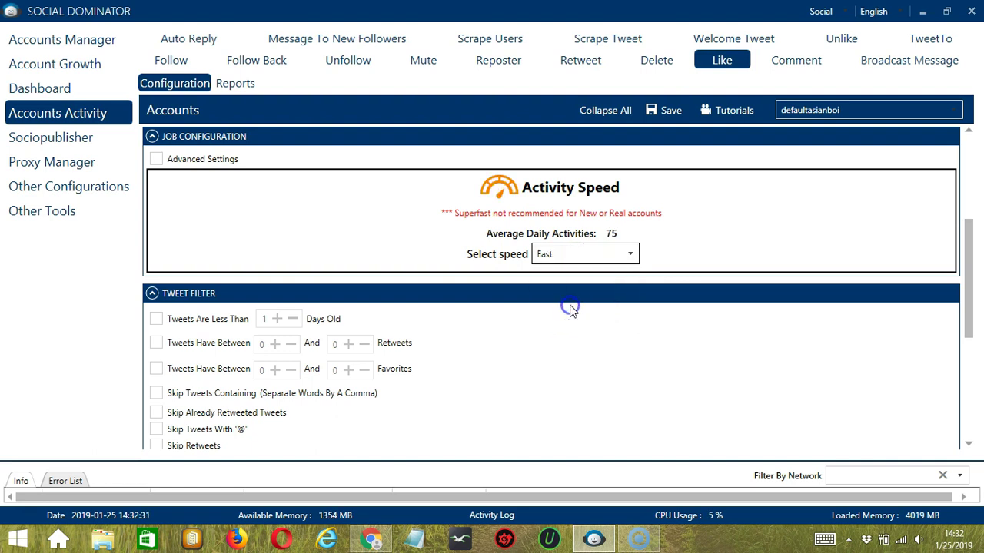
{"action": "left_click", "coordinate": [584, 255]}
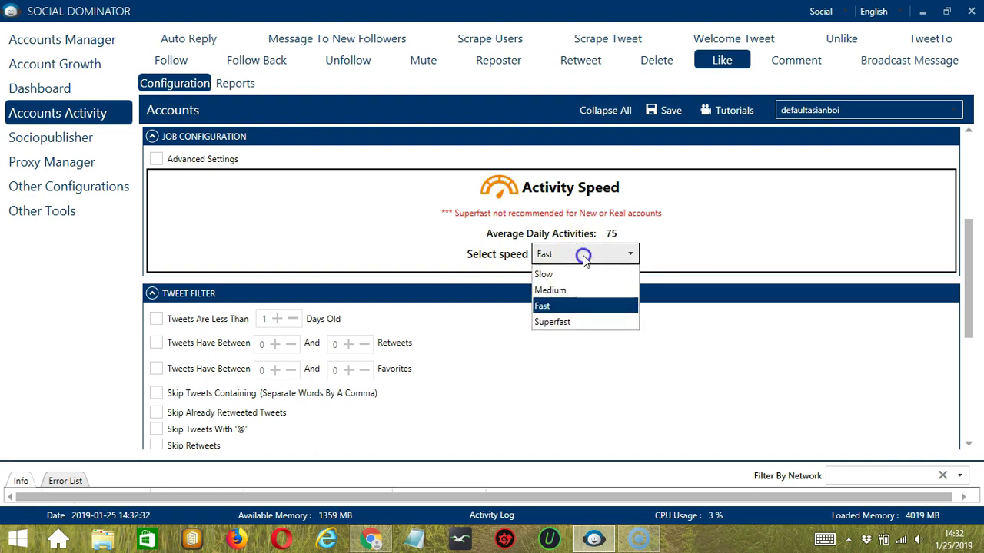
{"action": "left_click", "coordinate": [546, 322]}
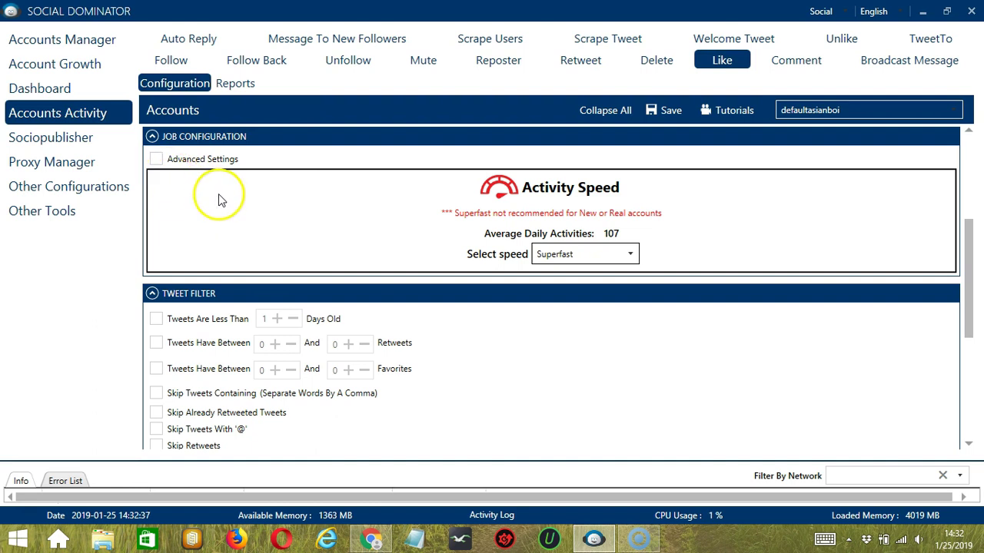
Step: Enable the advanced job settings and the option to increase the number of likes each day
{"action": "left_click", "coordinate": [160, 159]}
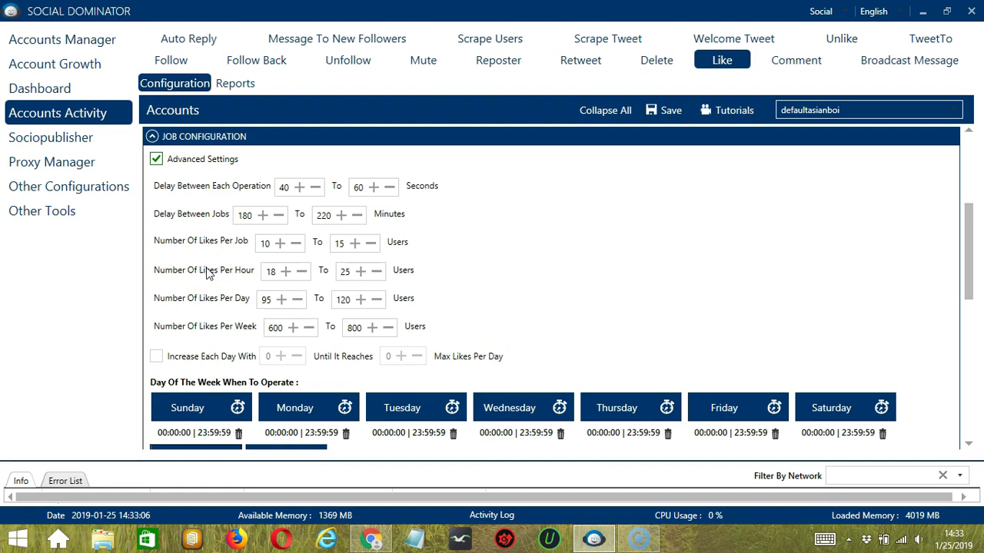
{"action": "left_click", "coordinate": [157, 359]}
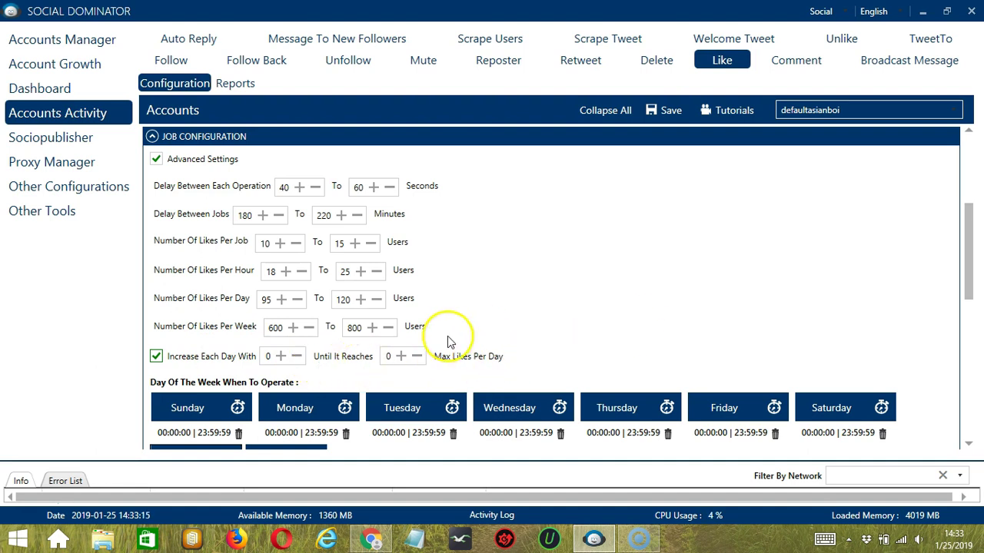
Step: Replace Monday's full-day operating interval with one from 00:00:00 to 01:59:59
{"action": "left_click", "coordinate": [968, 444]}
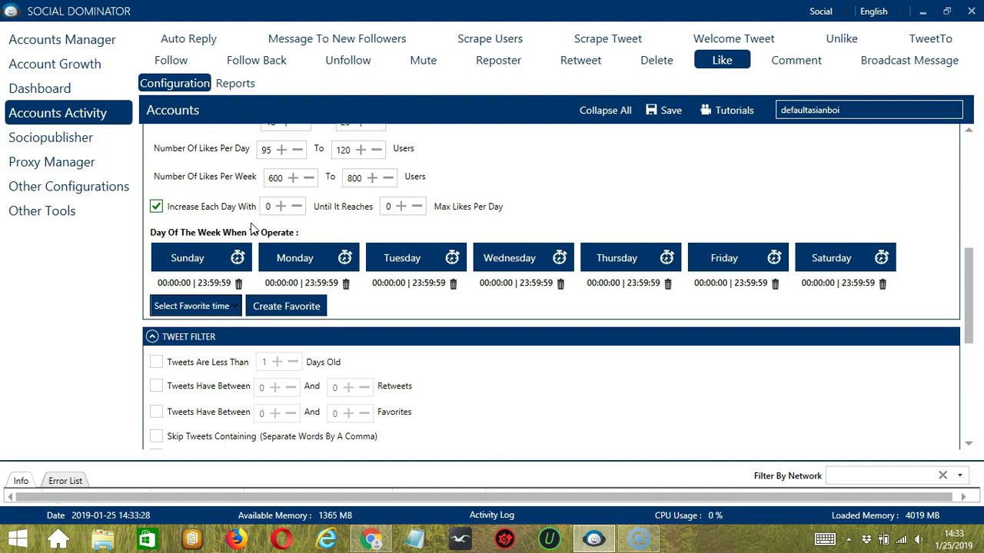
{"action": "left_click", "coordinate": [309, 285]}
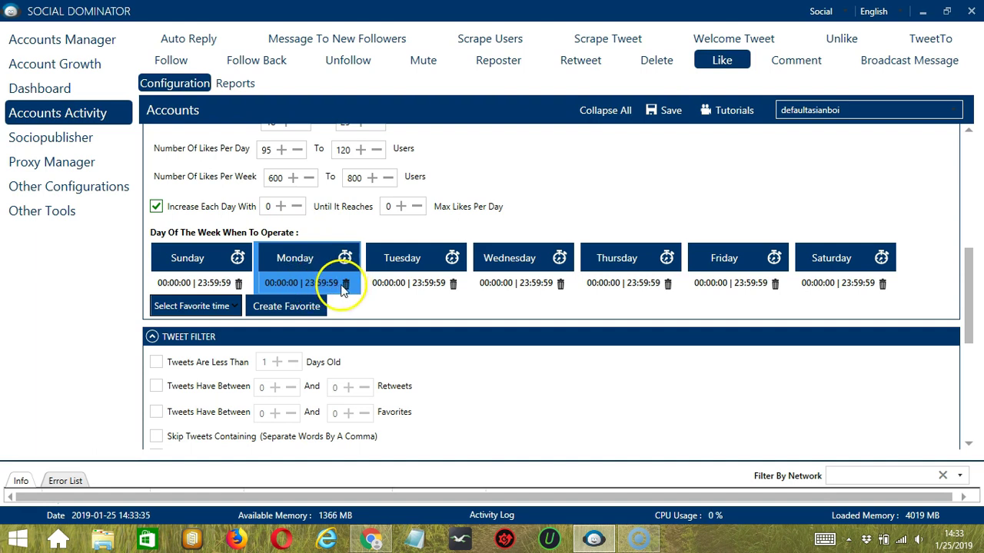
{"action": "left_click", "coordinate": [346, 284]}
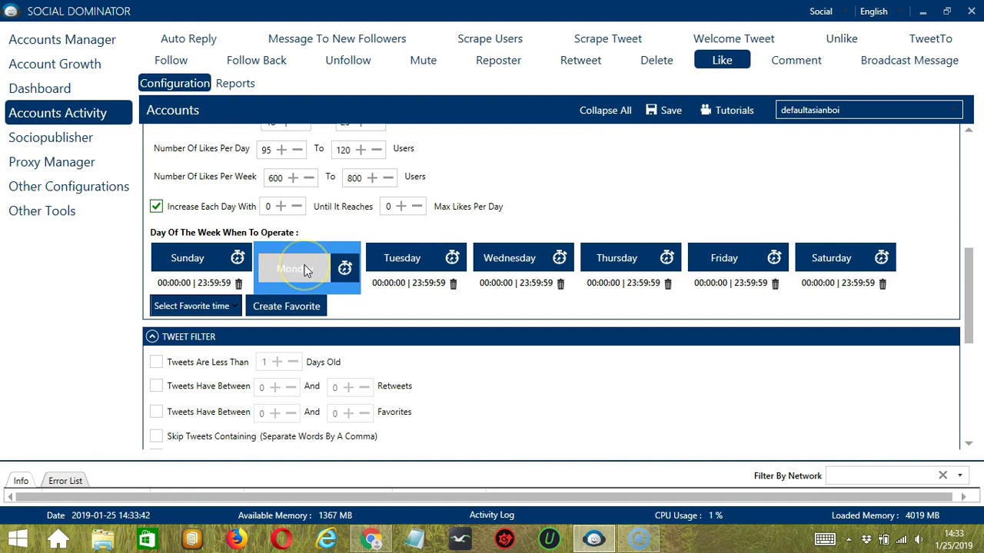
{"action": "left_click", "coordinate": [278, 270]}
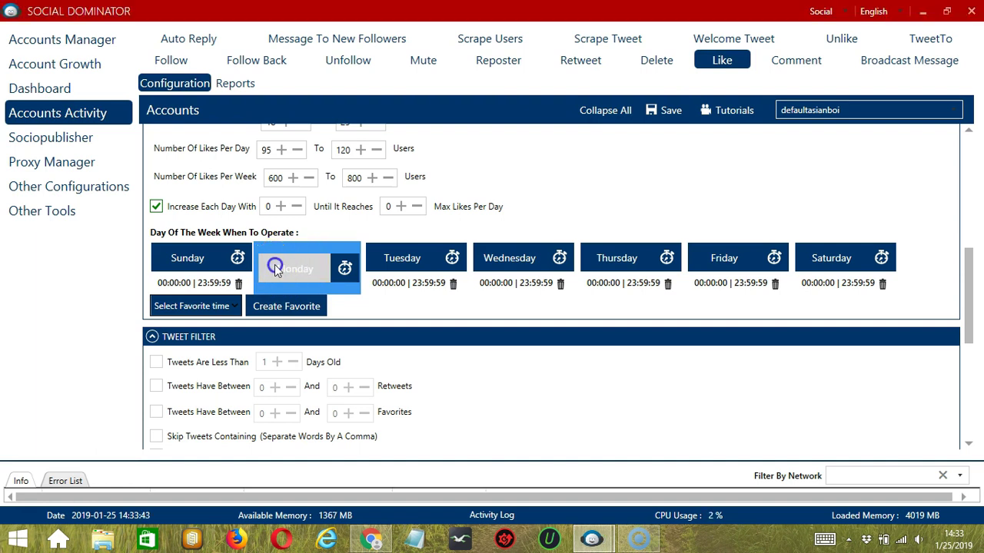
{"action": "left_click", "coordinate": [479, 272]}
{"action": "type", "text": "1:59:59 AM"}
{"action": "left_click", "coordinate": [496, 274]}
{"action": "left_click", "coordinate": [600, 275]}
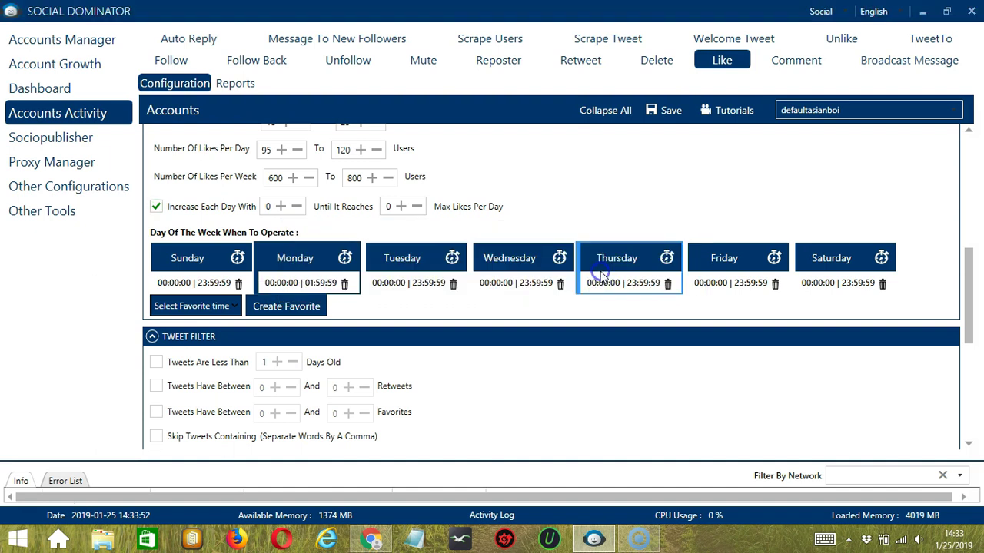
Step: Add a second Monday operating interval from 02:00:00 to 23:59:59
{"action": "left_click", "coordinate": [288, 261]}
{"action": "left_click", "coordinate": [362, 272]}
{"action": "key", "text": "Delete"}
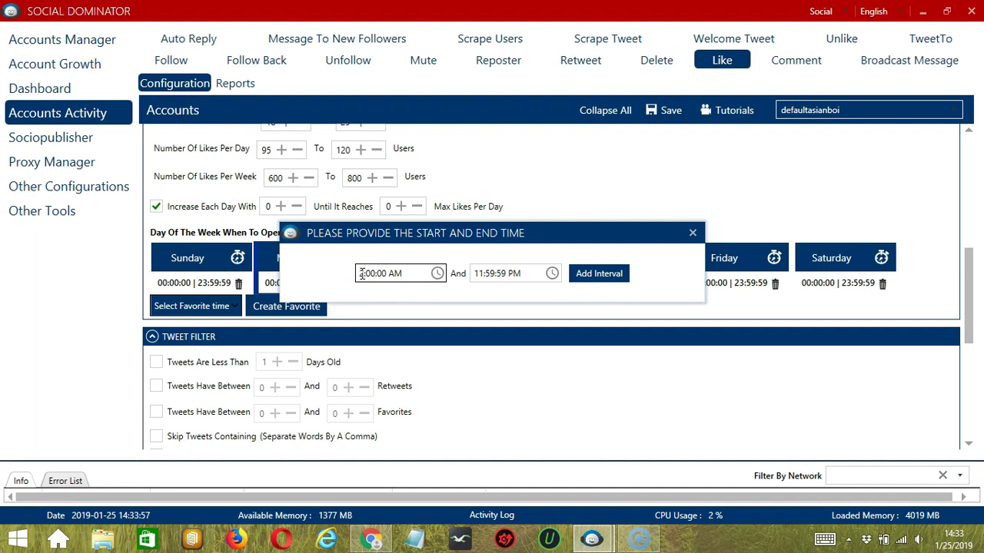
{"action": "left_click", "coordinate": [611, 274]}
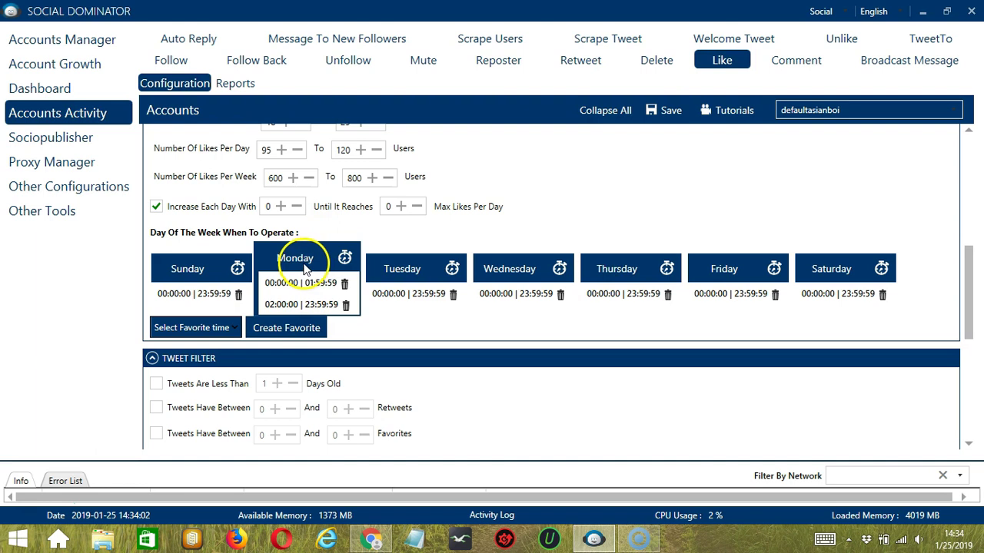
Step: Save the weekly operating schedule as a favorite time named "Twitter Like"
{"action": "left_click", "coordinate": [281, 332]}
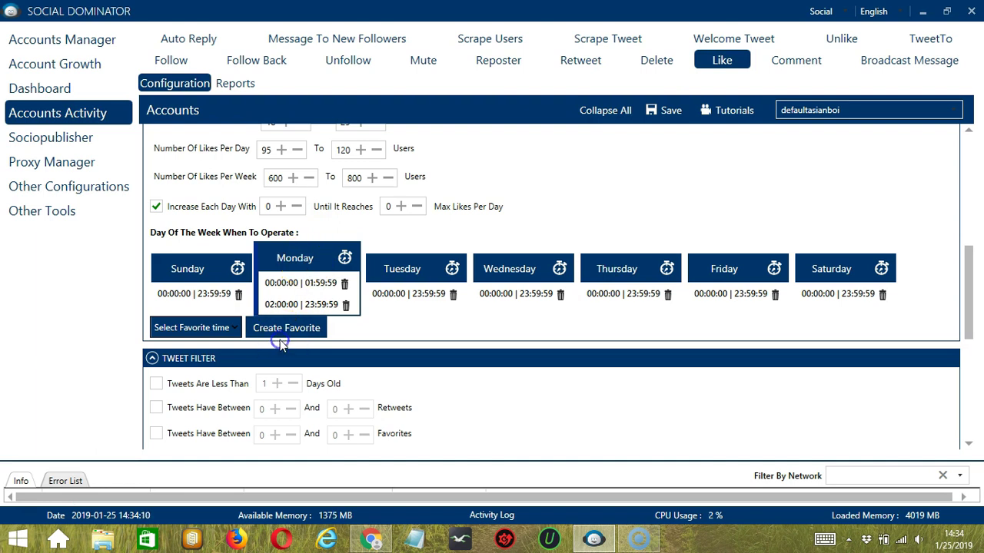
{"action": "type", "text": "Twit"}
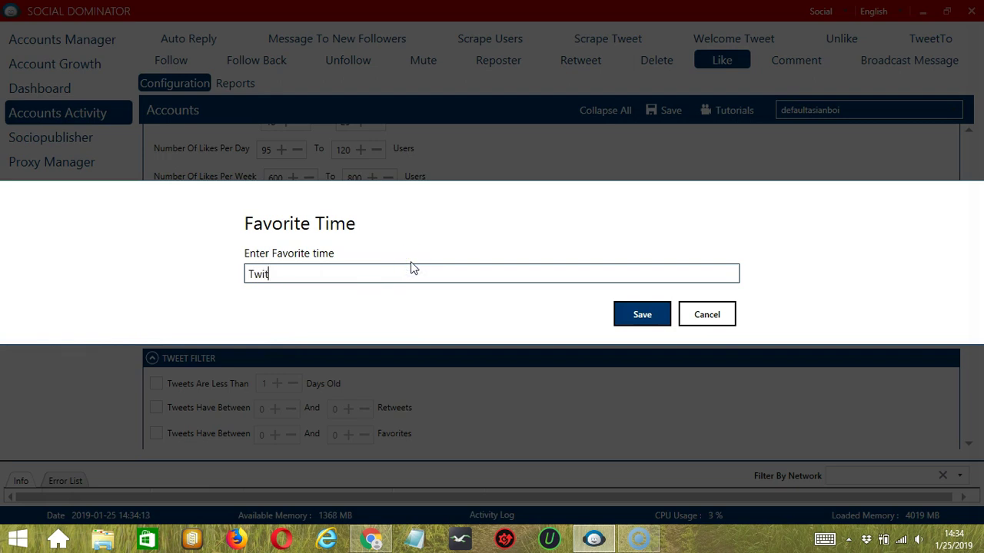
{"action": "type", "text": "ter Like"}
{"action": "left_click", "coordinate": [639, 307]}
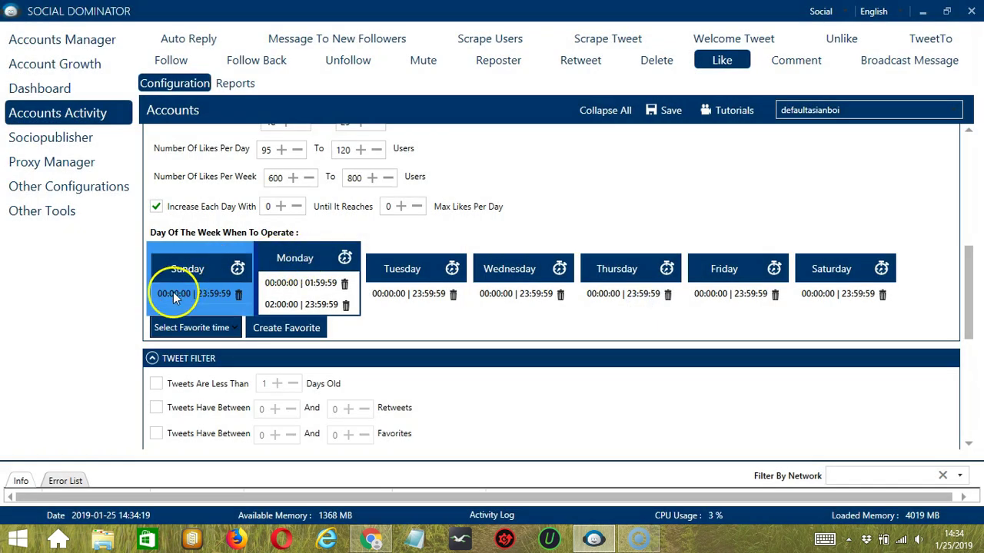
Step: Choose the "Twitter Like" schedule from the saved favorite times
{"action": "left_click", "coordinate": [180, 329]}
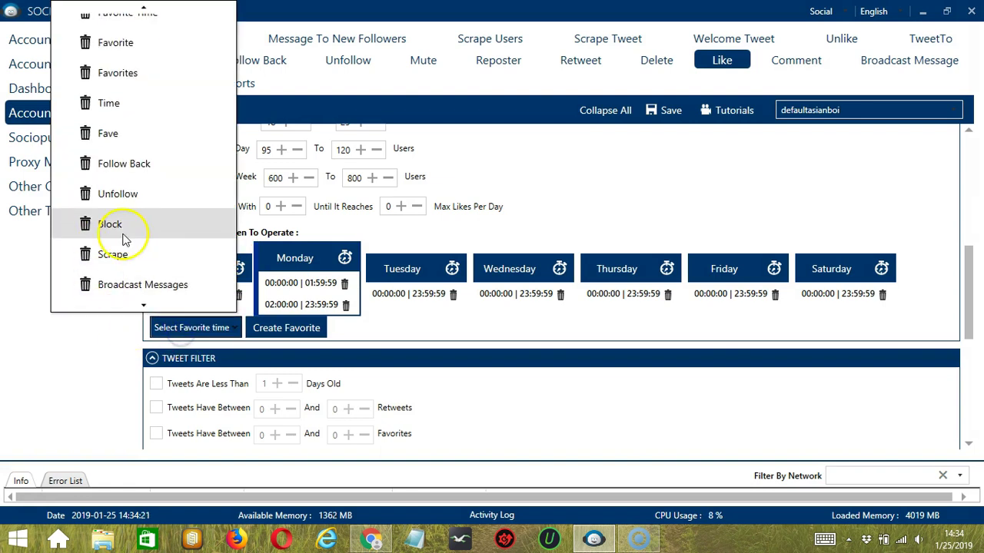
{"action": "scroll", "coordinate": [126, 231], "scroll_direction": "down", "scroll_amount": 8}
{"action": "left_click", "coordinate": [127, 300]}
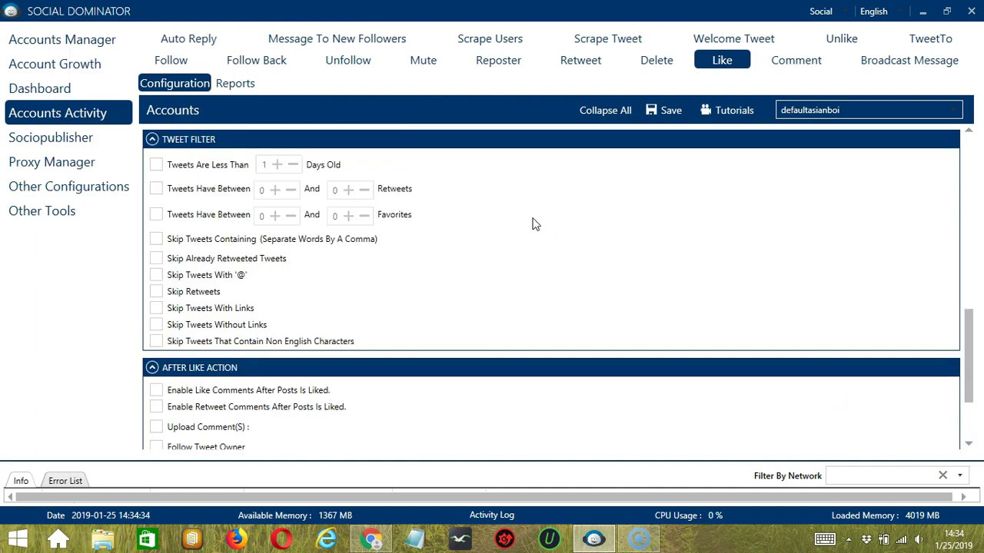
Step: Enable the tweet filter for tweet age and limit it to tweets less than 3 days old
{"action": "left_click", "coordinate": [155, 165]}
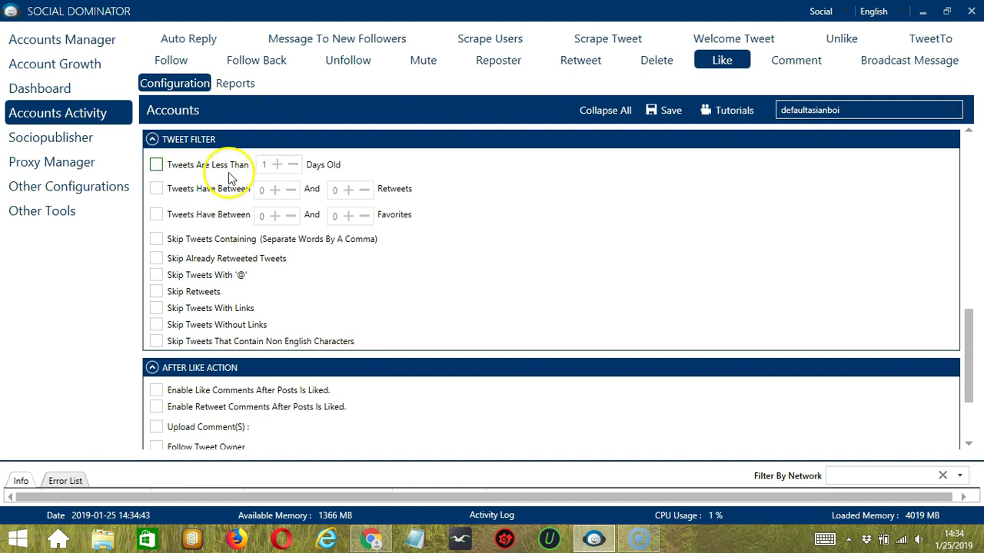
{"action": "left_click", "coordinate": [156, 164]}
{"action": "left_click", "coordinate": [275, 165]}
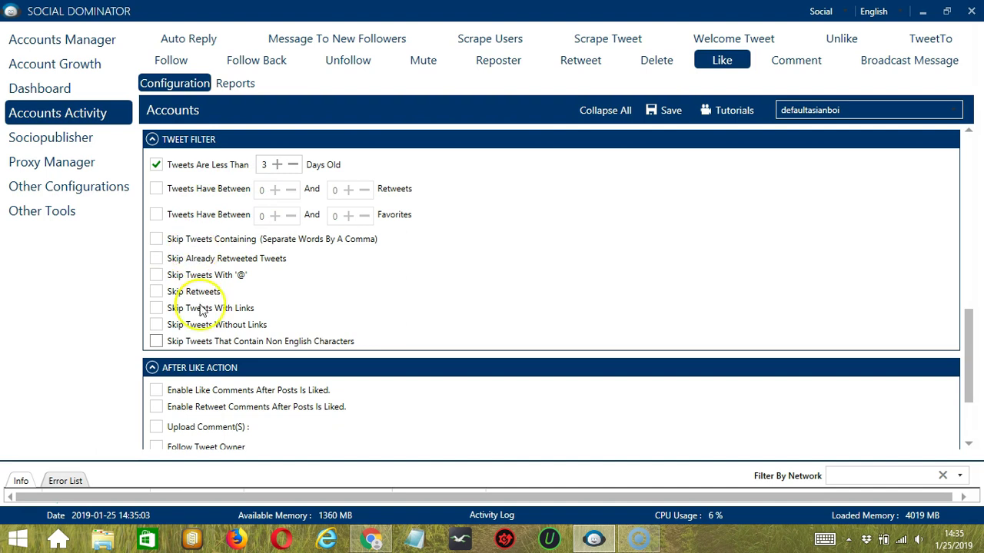
Step: Enable the filter that skips tweets containing certain words and enter "politics,government" as the words
{"action": "left_click", "coordinate": [205, 241]}
{"action": "left_click", "coordinate": [269, 273]}
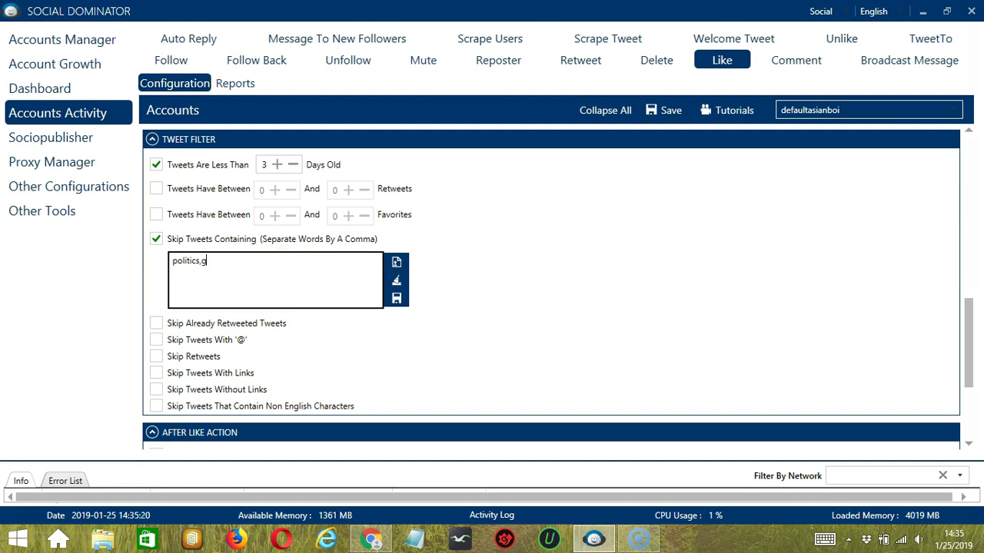
{"action": "type", "text": "politics,government"}
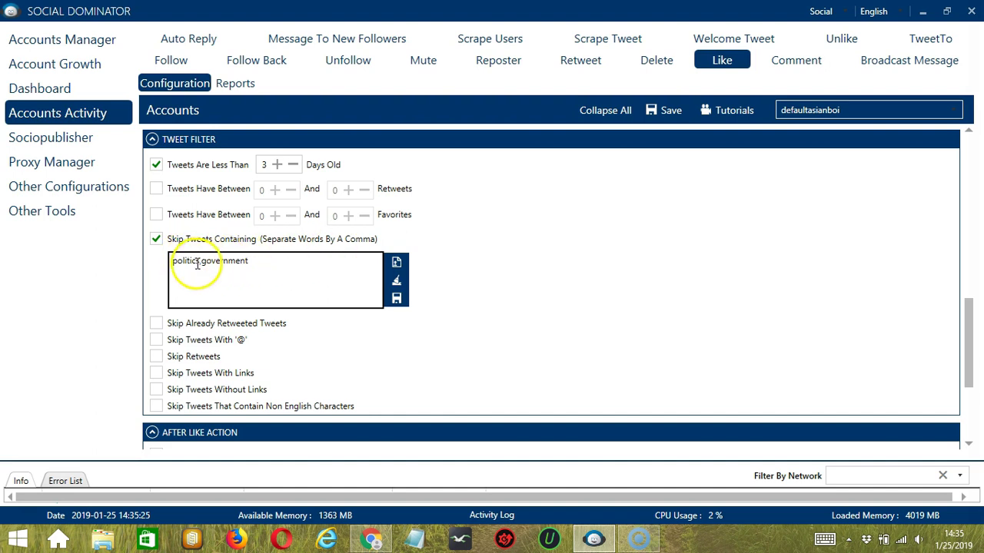
Step: Replace the skip words with those imported from "must not contain.txt", and enable skipping of already retweeted tweets and tweets with '@'
{"action": "left_click", "coordinate": [396, 281]}
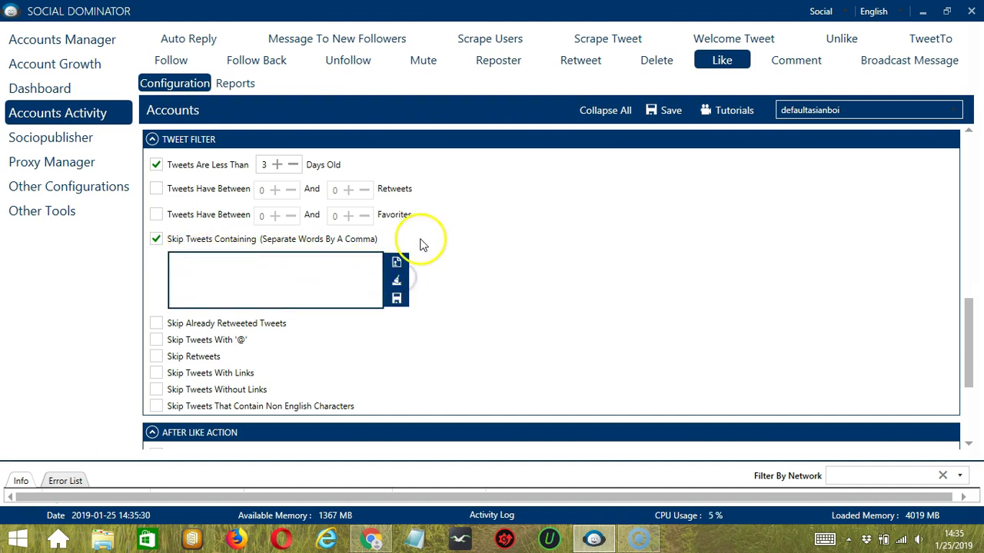
{"action": "left_click", "coordinate": [396, 262]}
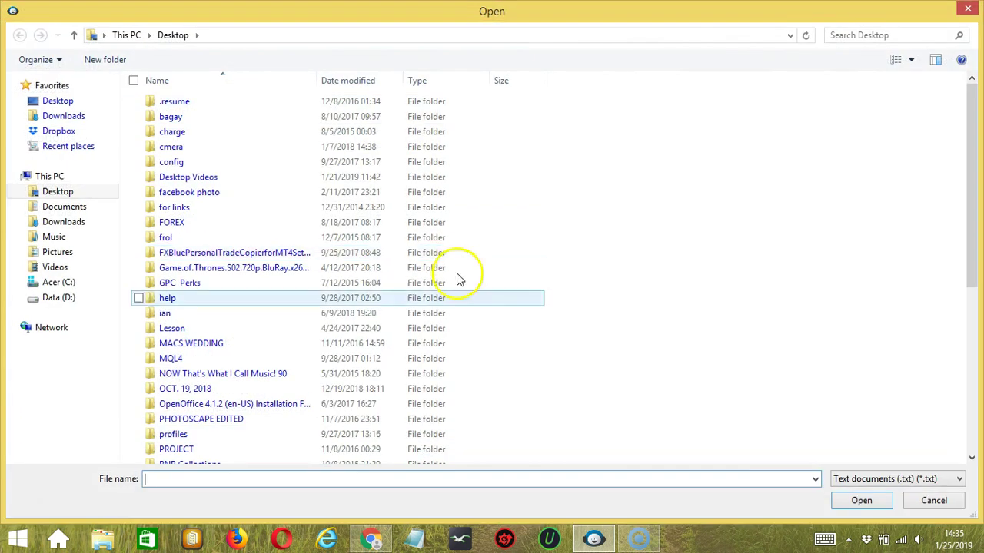
{"action": "left_click", "coordinate": [972, 451]}
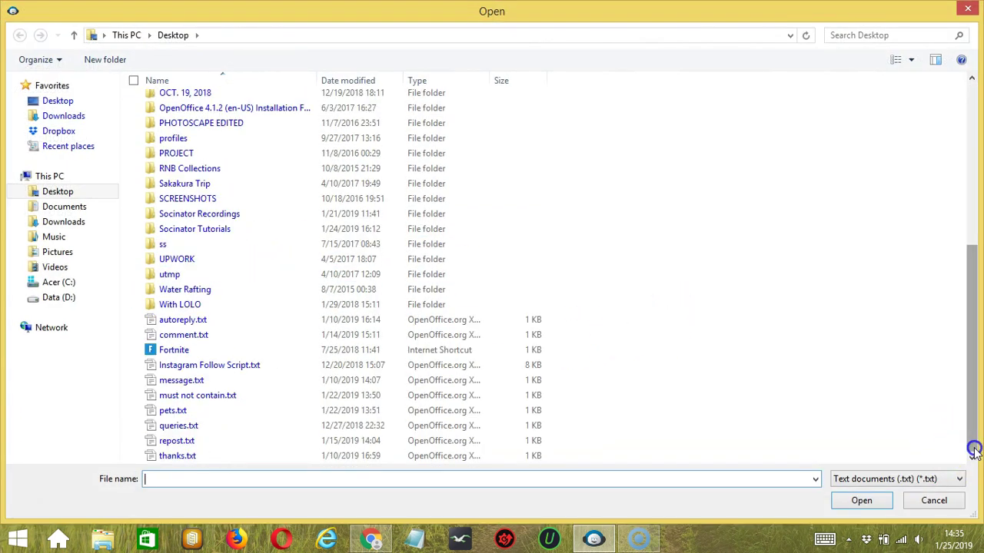
{"action": "left_click", "coordinate": [195, 395]}
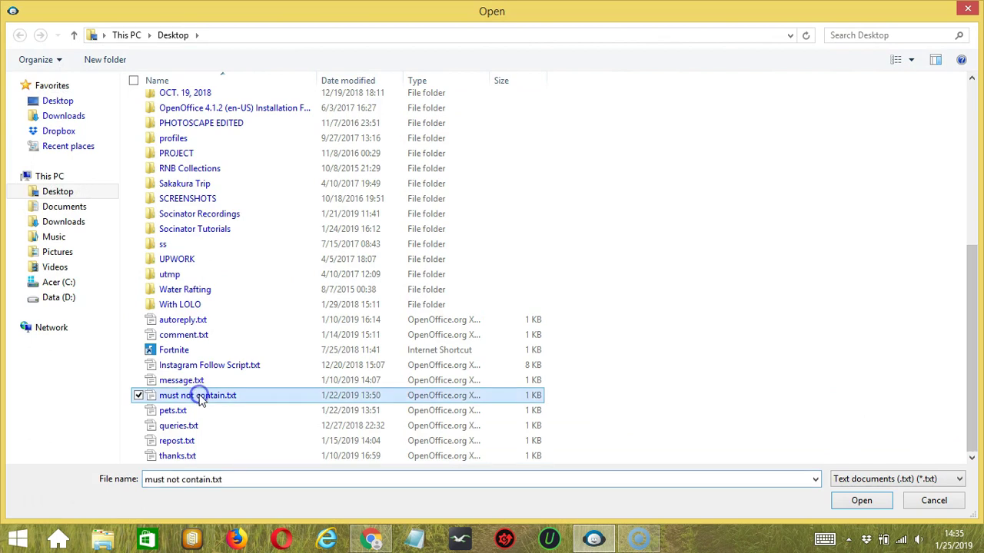
{"action": "left_click", "coordinate": [860, 500]}
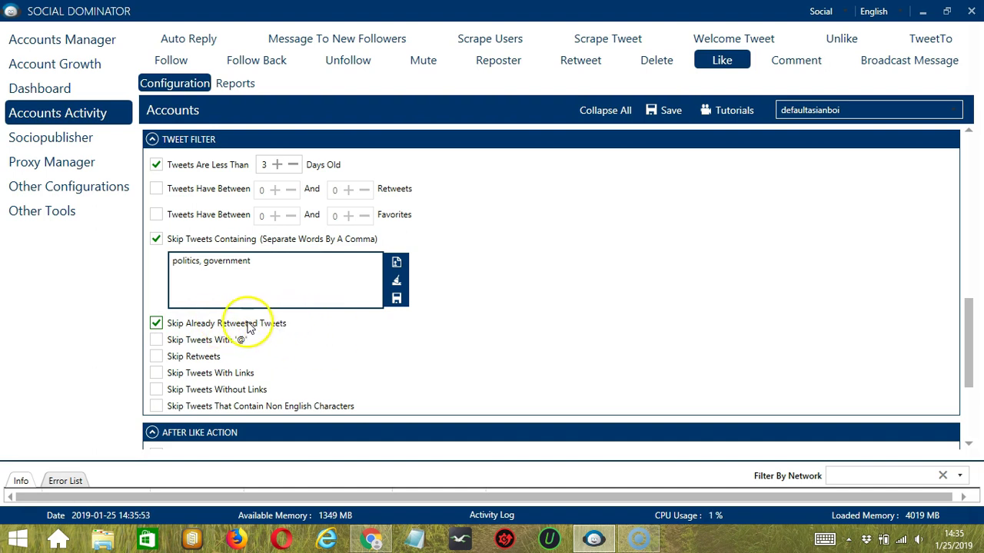
{"action": "left_click", "coordinate": [158, 340]}
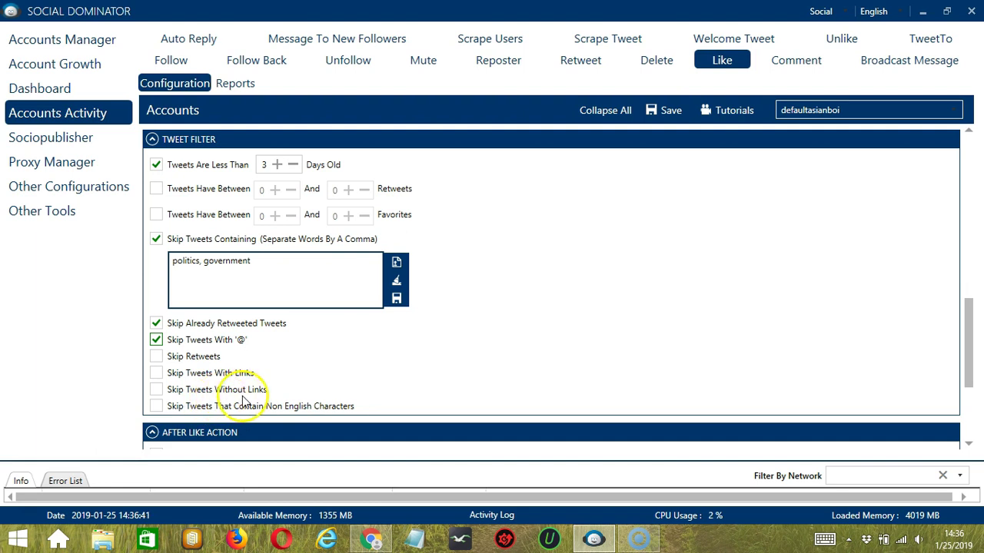
Step: Enable both liking comments and retweeting comments after a post is liked in the after-like actions
{"action": "left_click", "coordinate": [967, 432]}
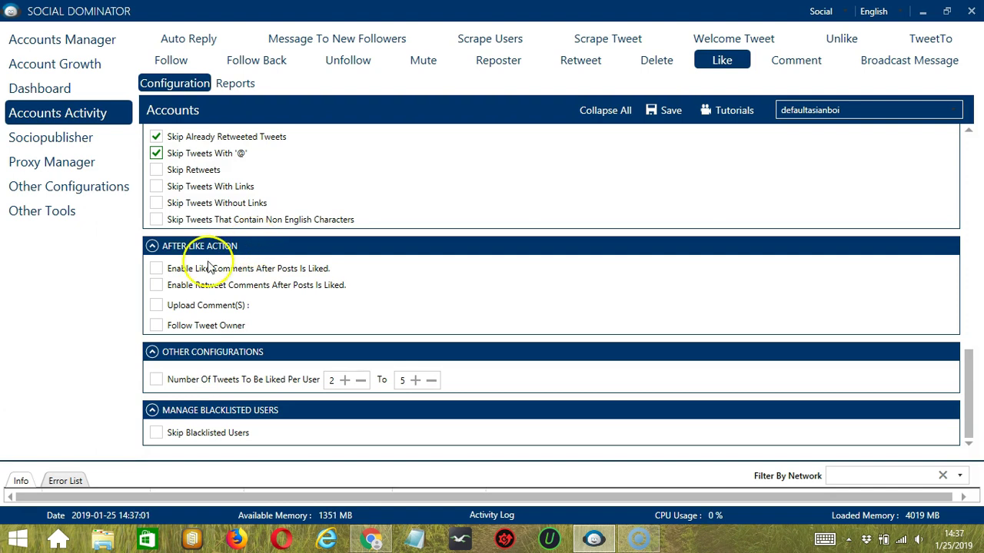
{"action": "left_click", "coordinate": [182, 273]}
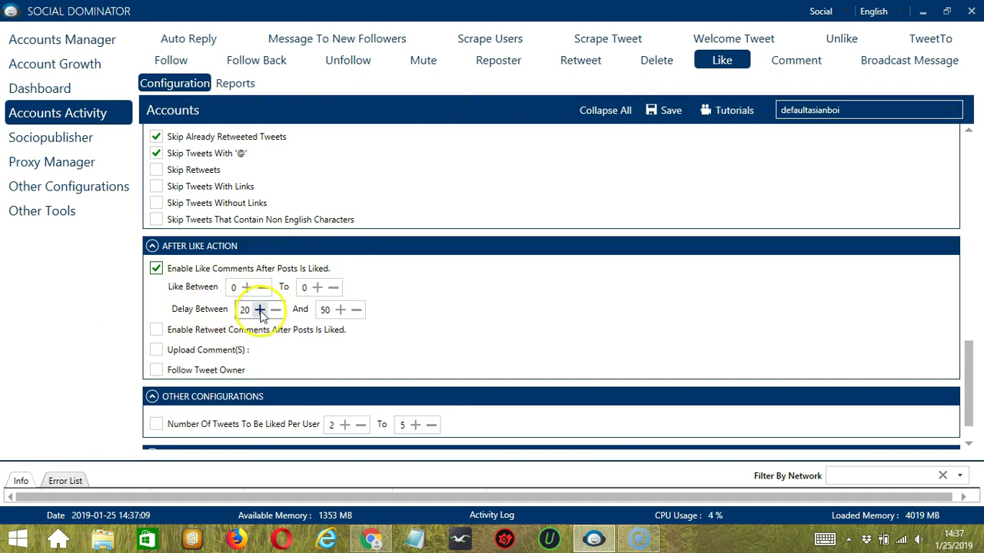
{"action": "left_click", "coordinate": [156, 330]}
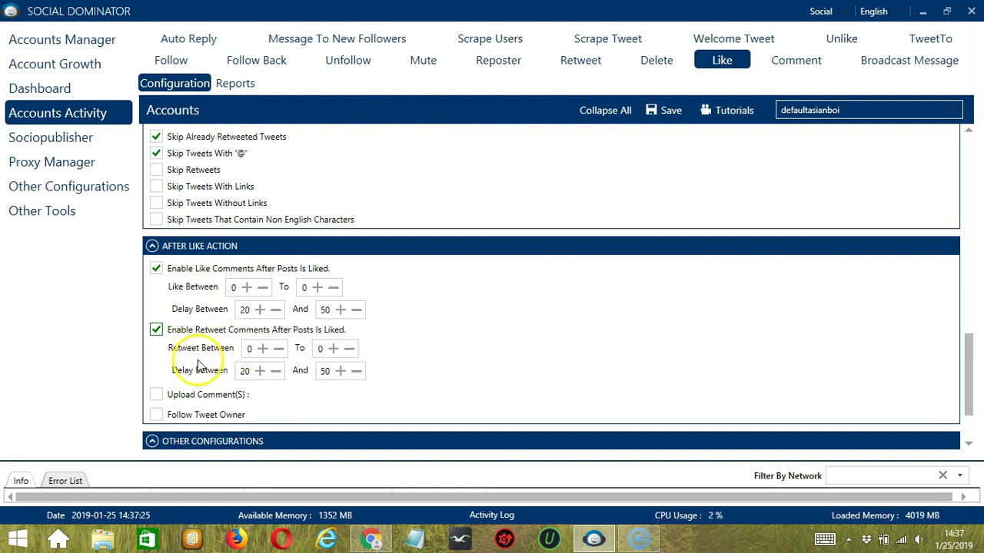
Step: Enable comment uploading and following the tweet owner in the after-like actions
{"action": "left_click", "coordinate": [156, 394]}
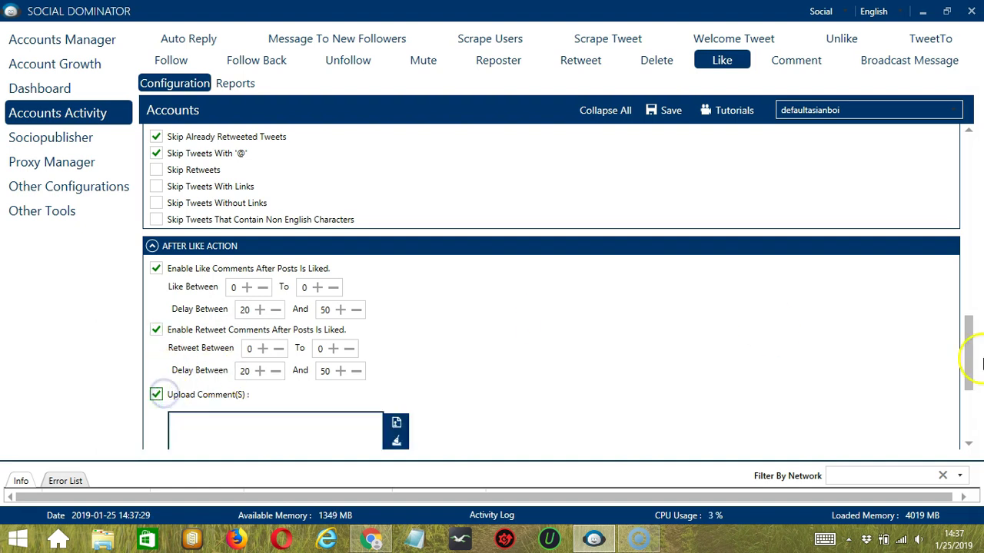
{"action": "left_click", "coordinate": [968, 444]}
{"action": "left_click", "coordinate": [968, 444]}
{"action": "left_click", "coordinate": [967, 444]}
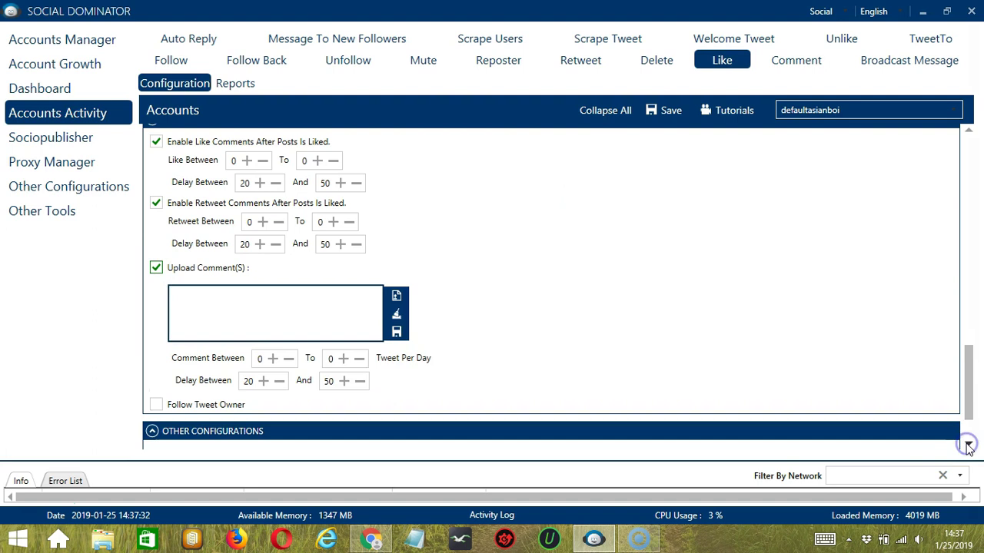
{"action": "left_click", "coordinate": [300, 304]}
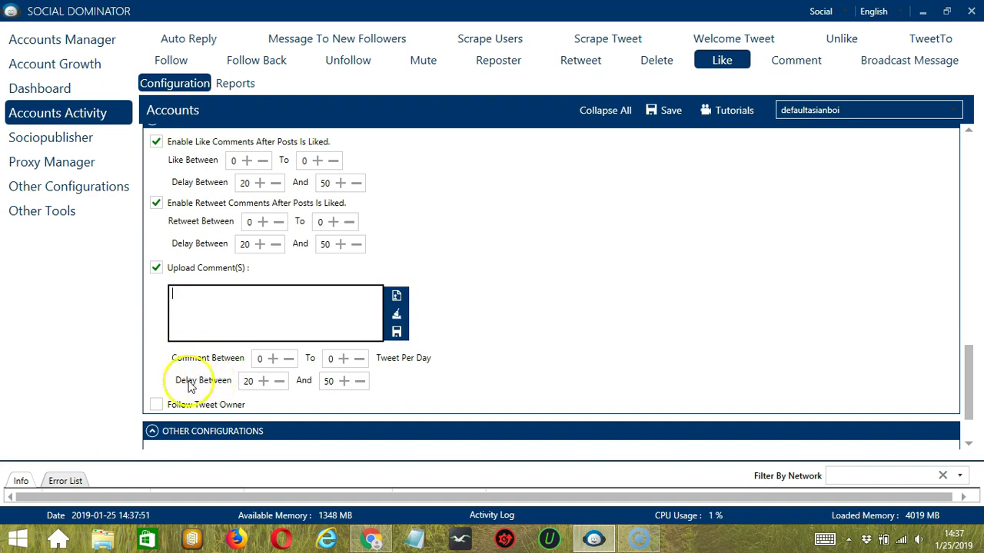
{"action": "left_click", "coordinate": [156, 404]}
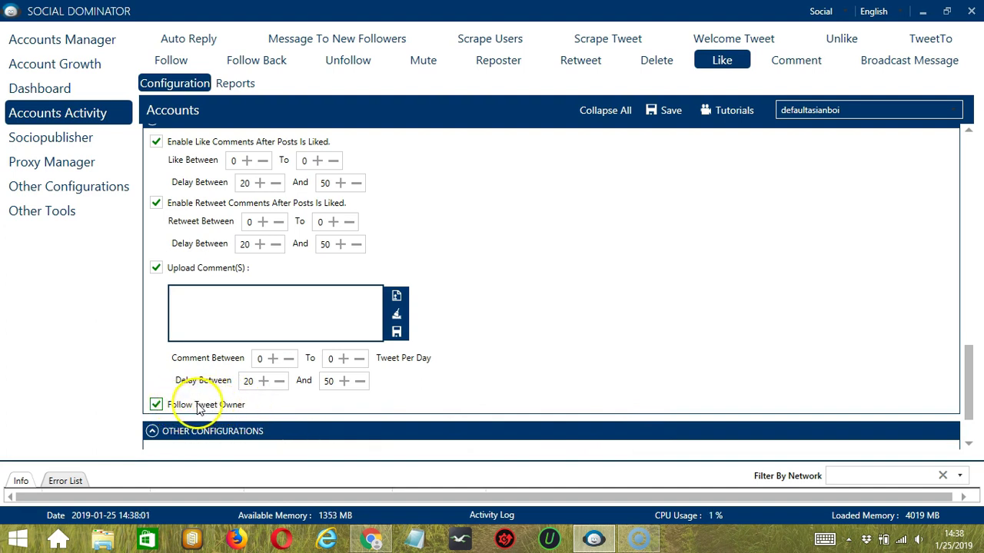
Step: Enable the limit on the number of tweets liked per user, 2 to 5, and enable skipping of blacklisted users
{"action": "scroll", "coordinate": [969, 442], "scroll_direction": "down", "scroll_amount": 2}
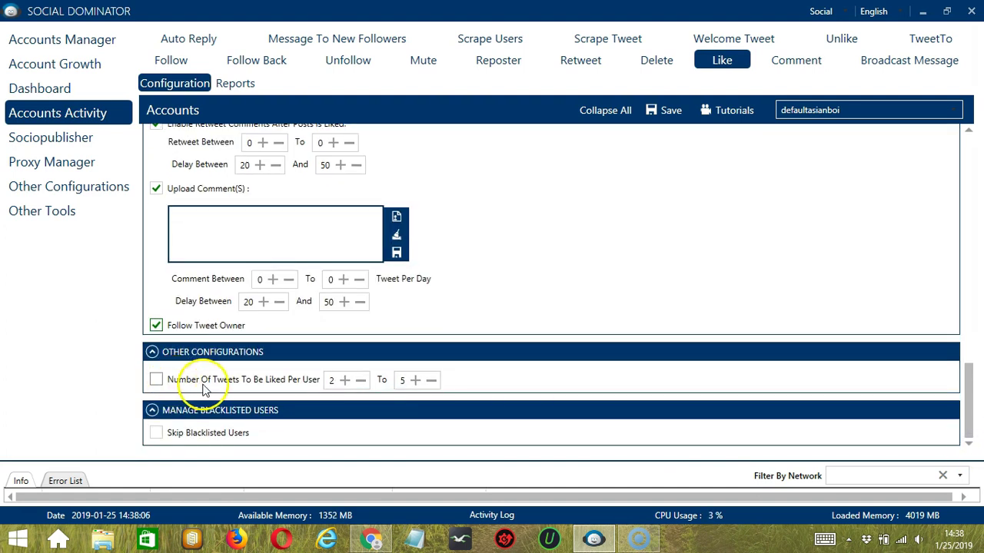
{"action": "left_click", "coordinate": [156, 380]}
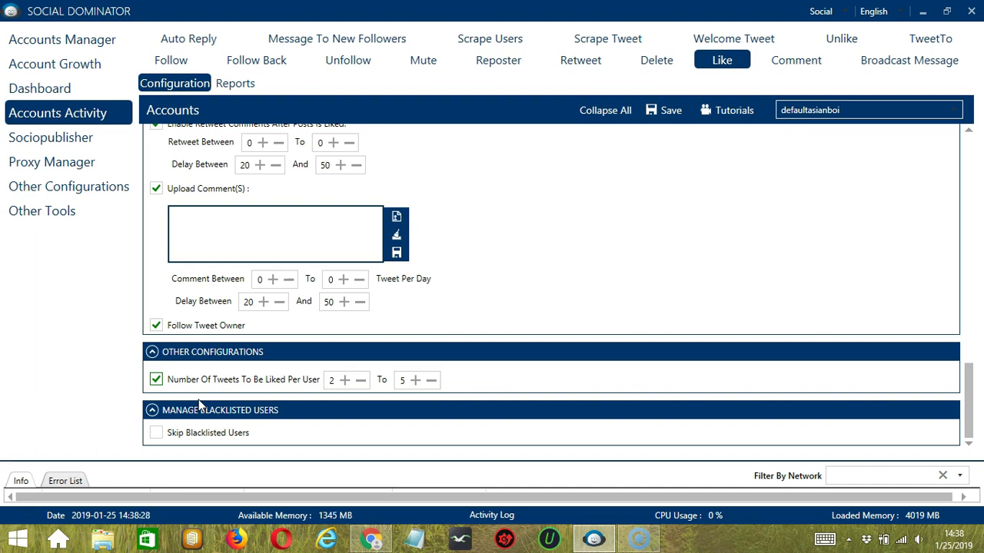
{"action": "left_click", "coordinate": [156, 432]}
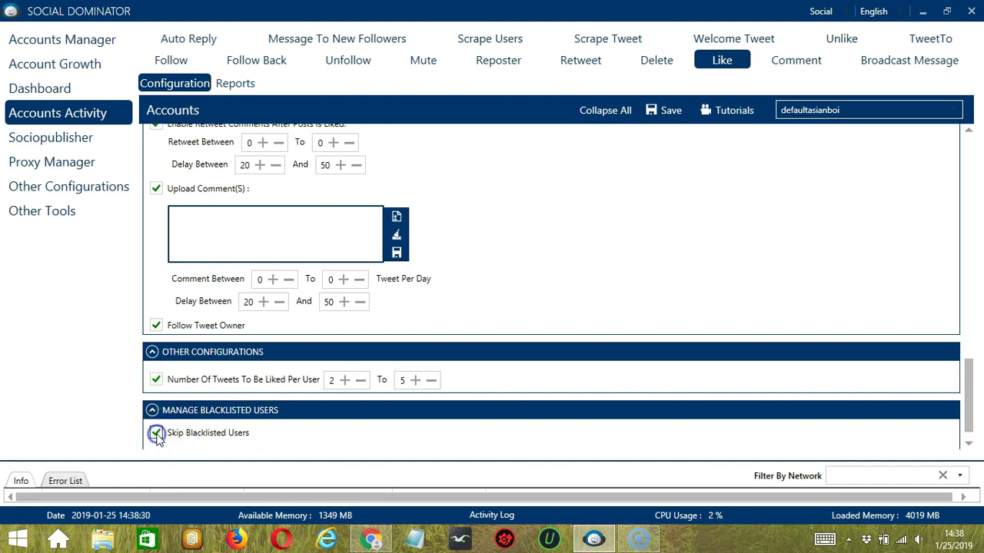
{"action": "left_click", "coordinate": [968, 443]}
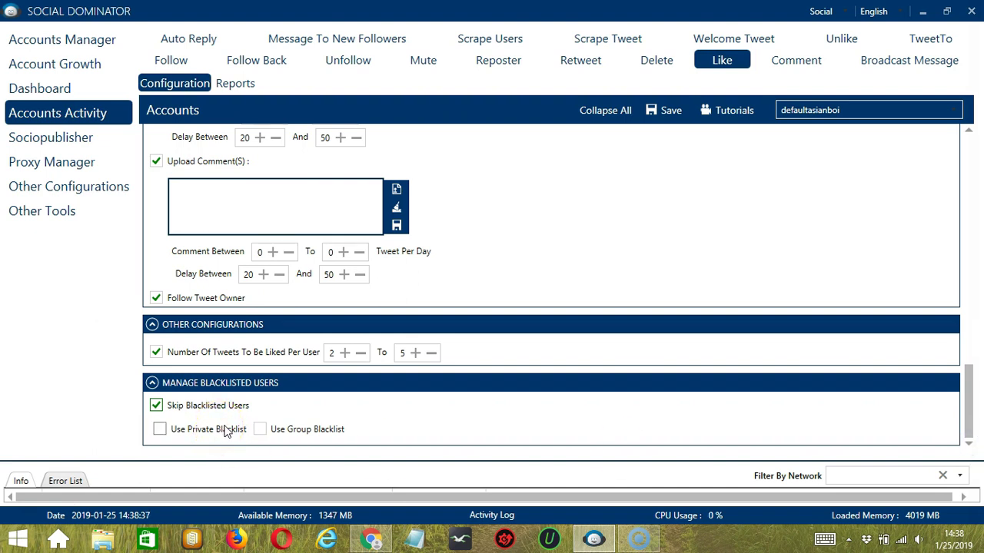
{"action": "left_click", "coordinate": [338, 436]}
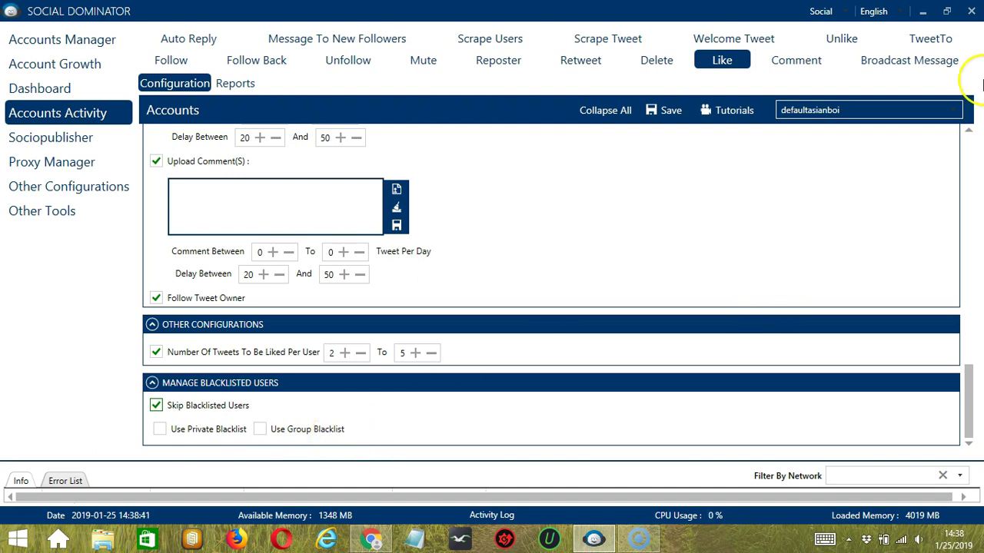
Step: Save the Like configuration and switch the activity's status to Active
{"action": "left_click", "coordinate": [970, 156]}
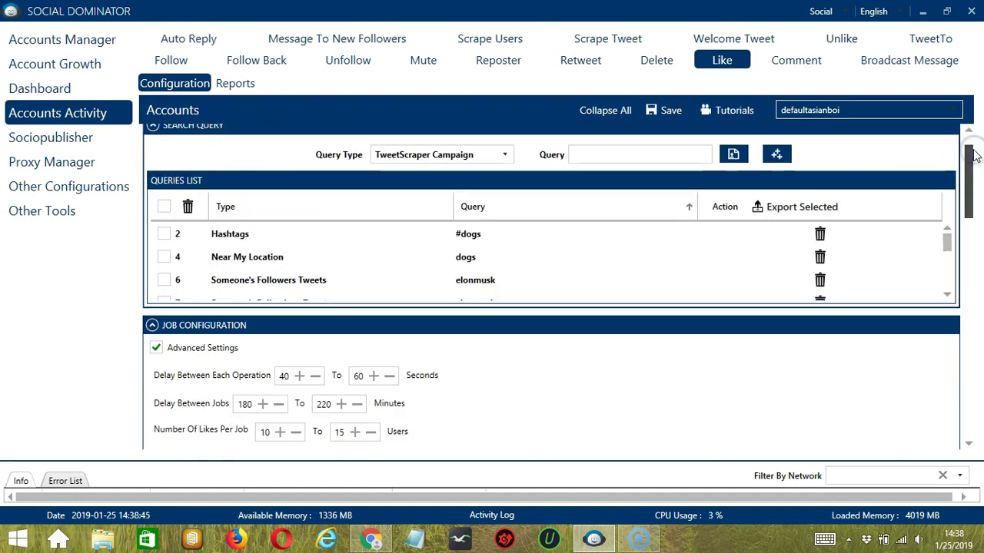
{"action": "left_click", "coordinate": [970, 136]}
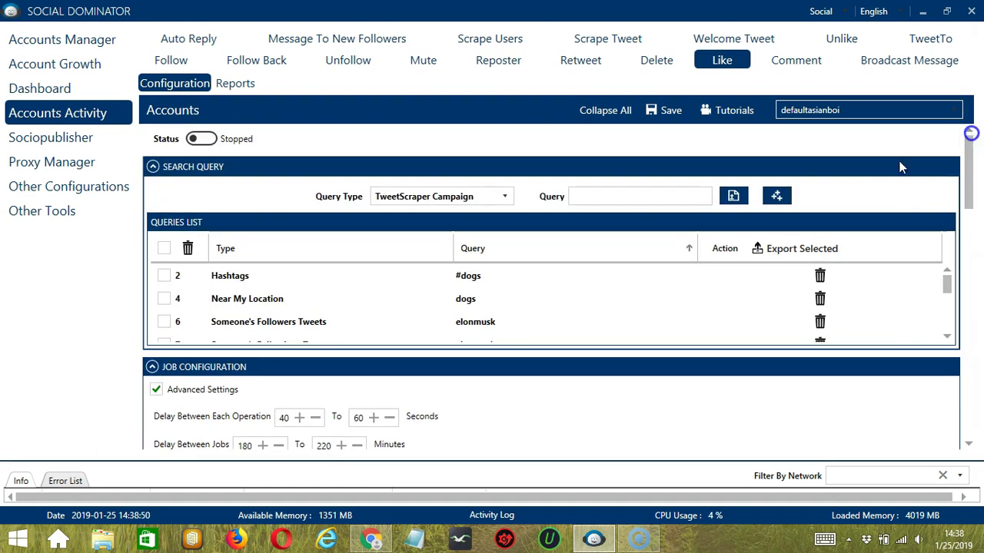
{"action": "left_click", "coordinate": [666, 112]}
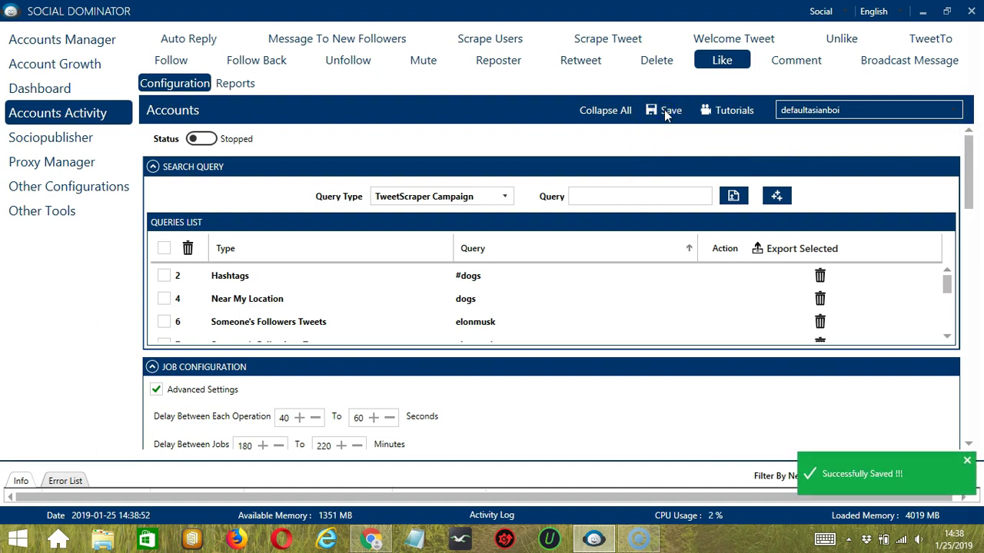
{"action": "left_click", "coordinate": [201, 139]}
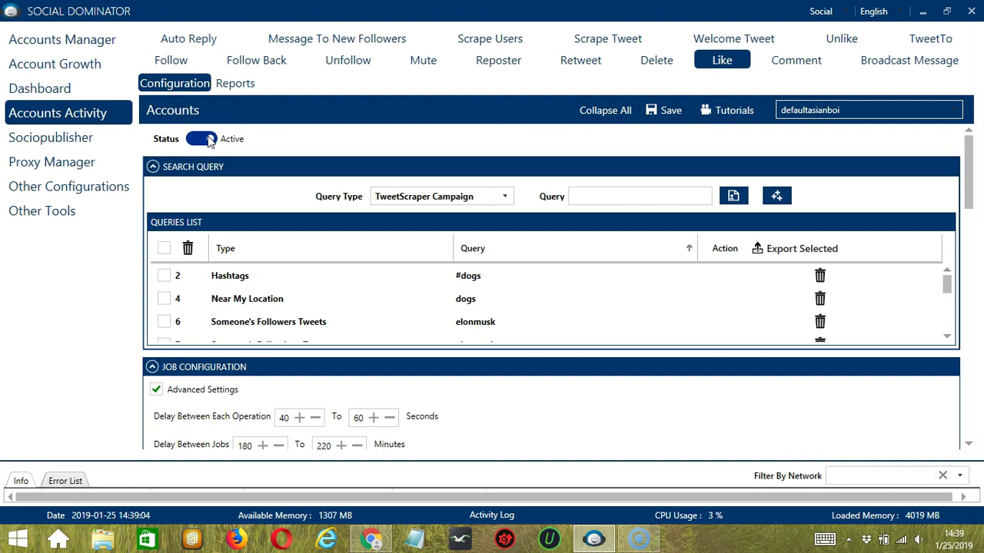
{"action": "left_click", "coordinate": [515, 183]}
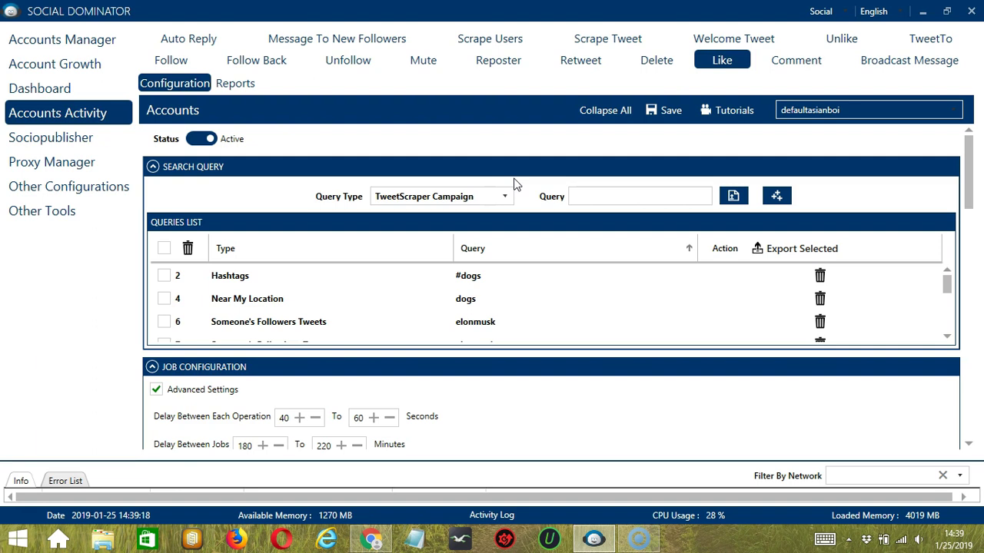
Step: Switch the social network to Twitter and open the Like campaign setup in its Engage section
{"action": "left_click", "coordinate": [851, 12]}
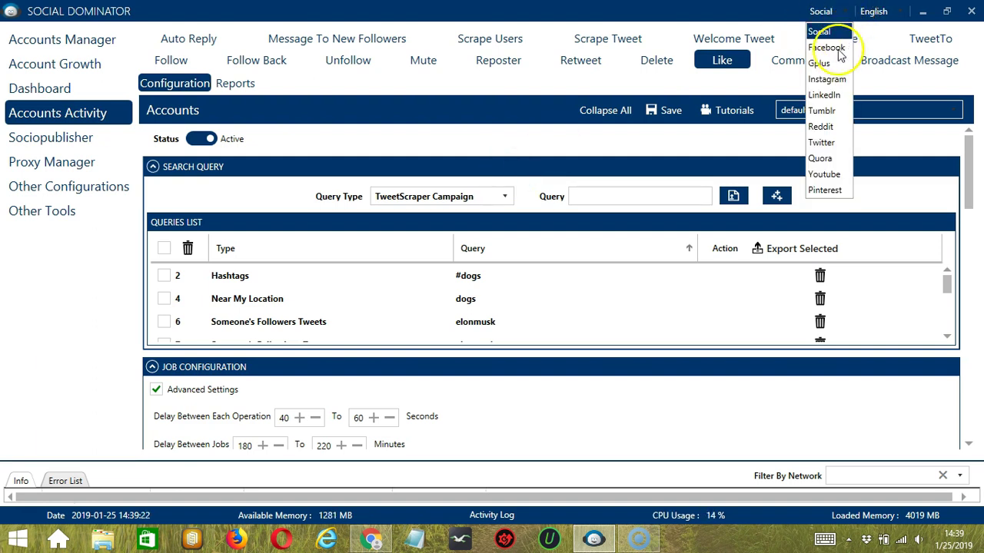
{"action": "left_click", "coordinate": [820, 143]}
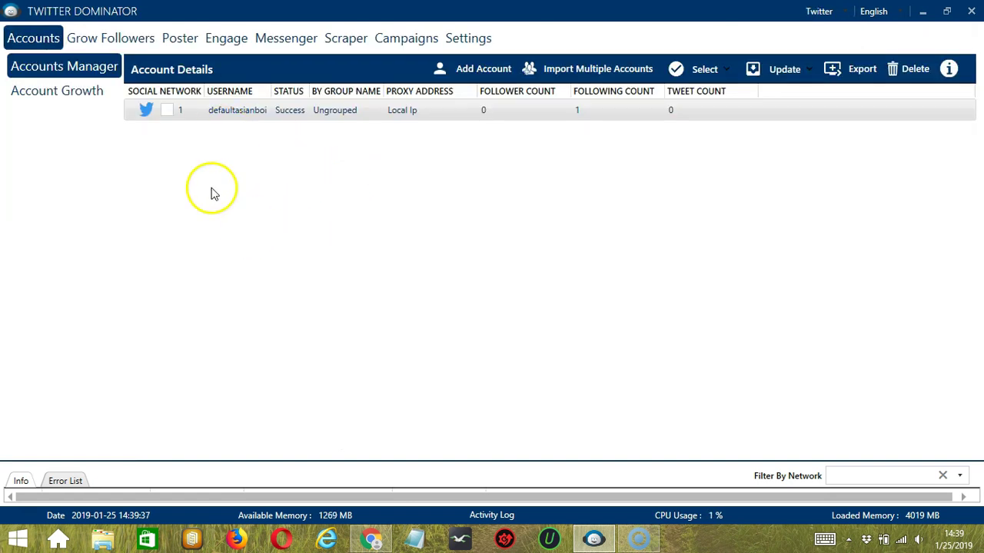
{"action": "left_click", "coordinate": [223, 42]}
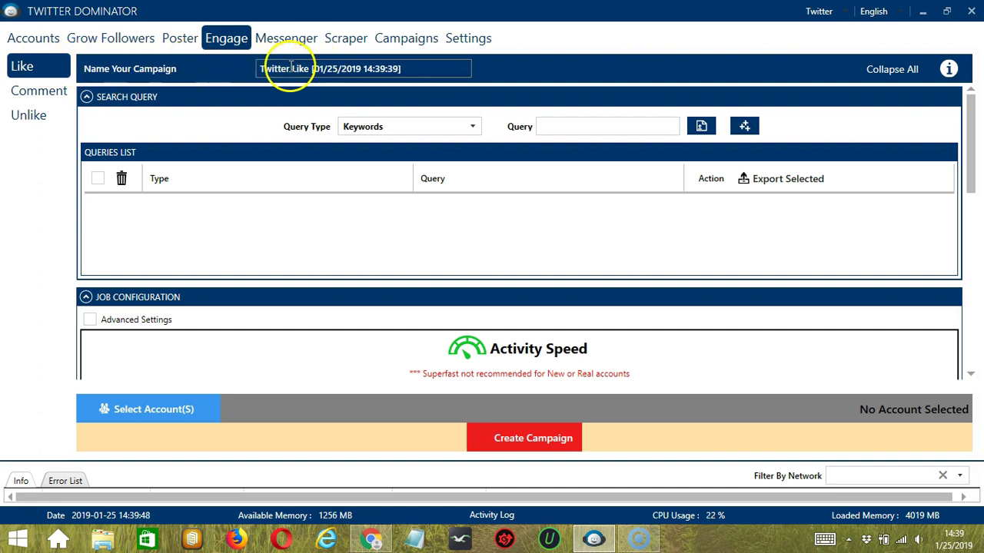
Step: Add a Hashtags search query for "#dogs" to the Like campaign
{"action": "left_click", "coordinate": [477, 128]}
{"action": "left_click", "coordinate": [320, 159]}
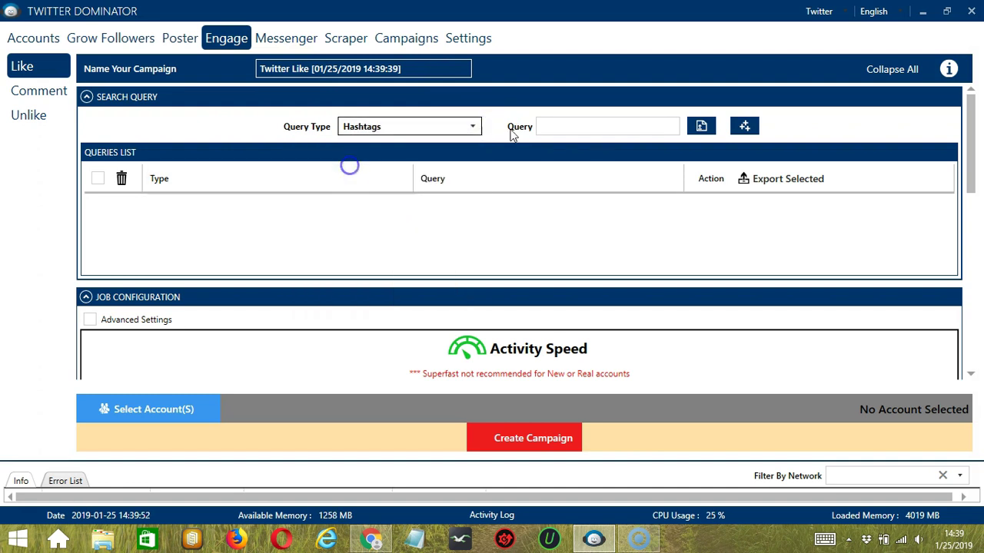
{"action": "left_click", "coordinate": [585, 122]}
{"action": "type", "text": "#dogs"}
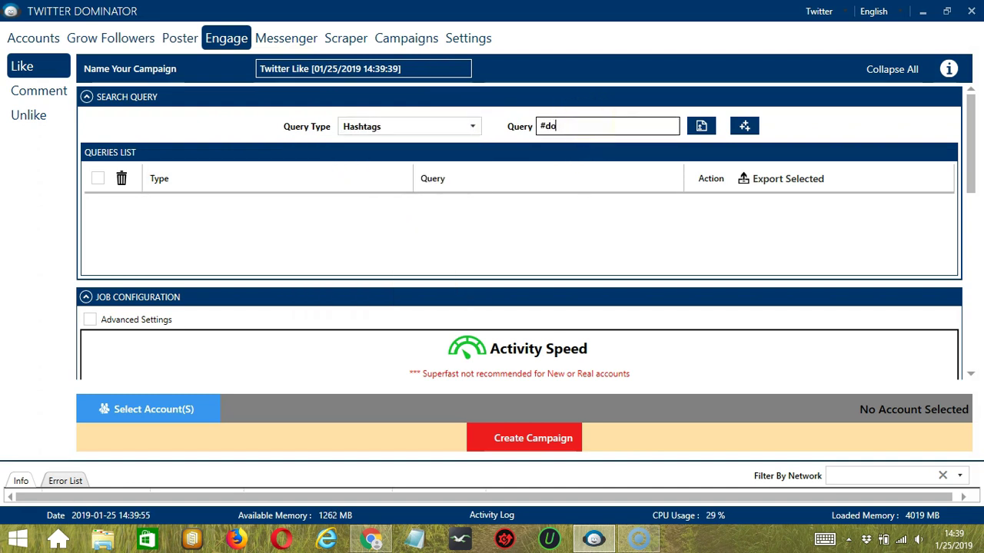
{"action": "left_click", "coordinate": [744, 126]}
Step: Set the campaign's tweet filter to skip tweets with '@' and tweets that contain non-English characters
{"action": "scroll", "coordinate": [970, 380], "scroll_direction": "down", "scroll_amount": 3}
{"action": "scroll", "coordinate": [969, 381], "scroll_direction": "down", "scroll_amount": 1}
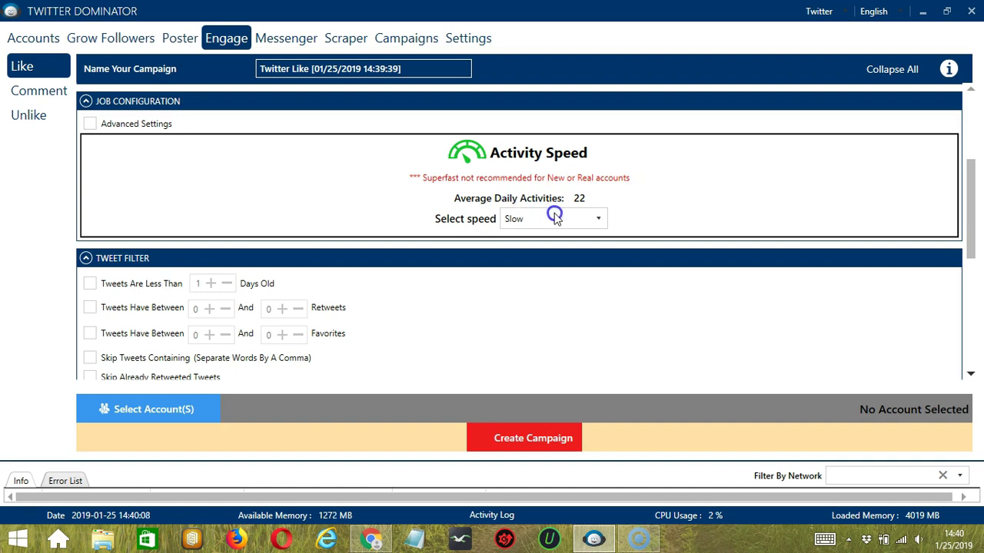
{"action": "scroll", "coordinate": [972, 379], "scroll_direction": "down", "scroll_amount": 4}
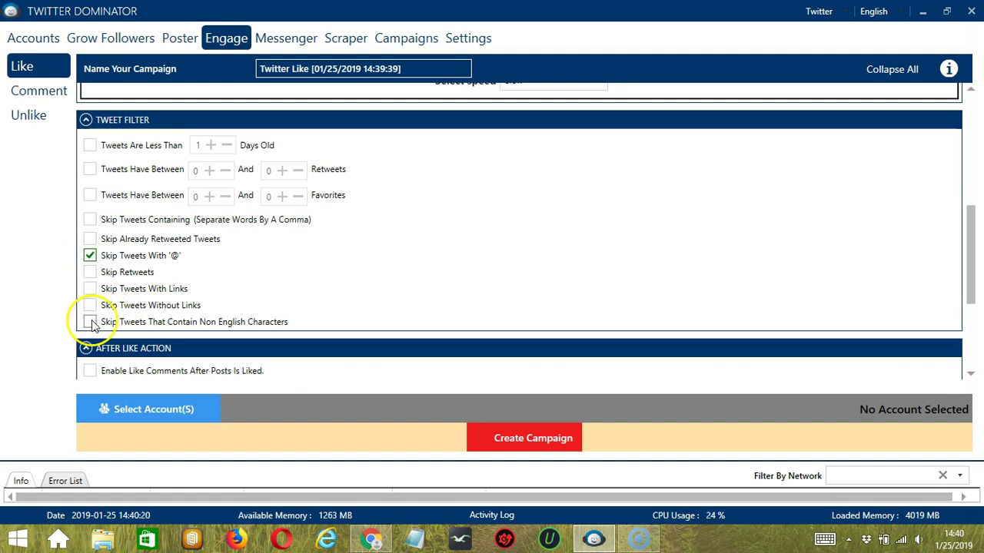
Step: Enable following the tweet owner as the campaign's after-like action
{"action": "scroll", "coordinate": [972, 375], "scroll_direction": "down", "scroll_amount": 3}
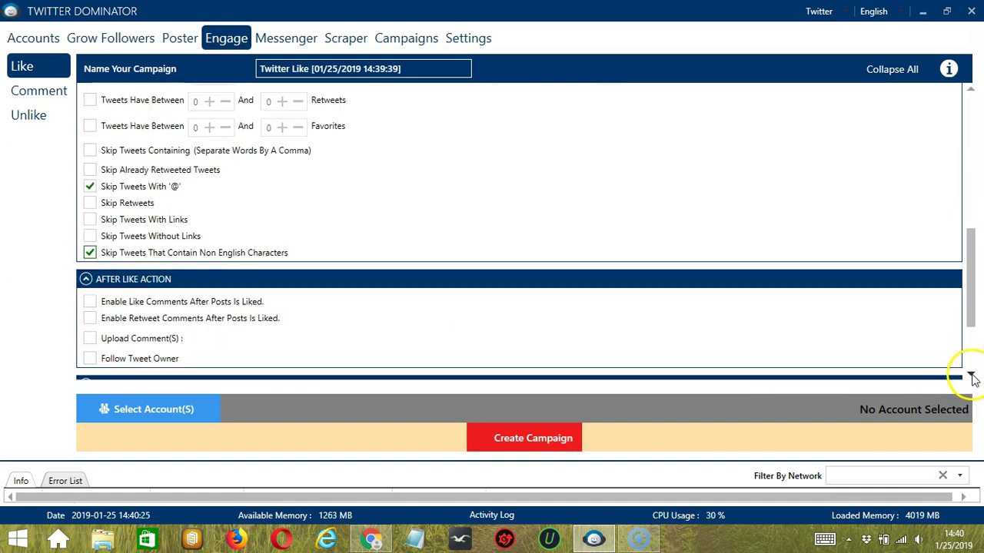
{"action": "scroll", "coordinate": [972, 375], "scroll_direction": "down", "scroll_amount": 2}
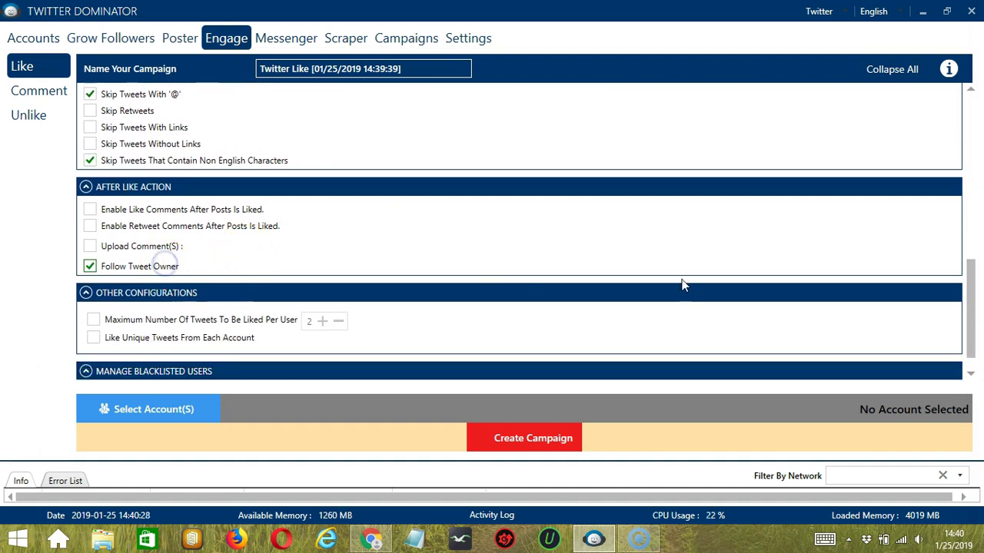
{"action": "left_click", "coordinate": [971, 373]}
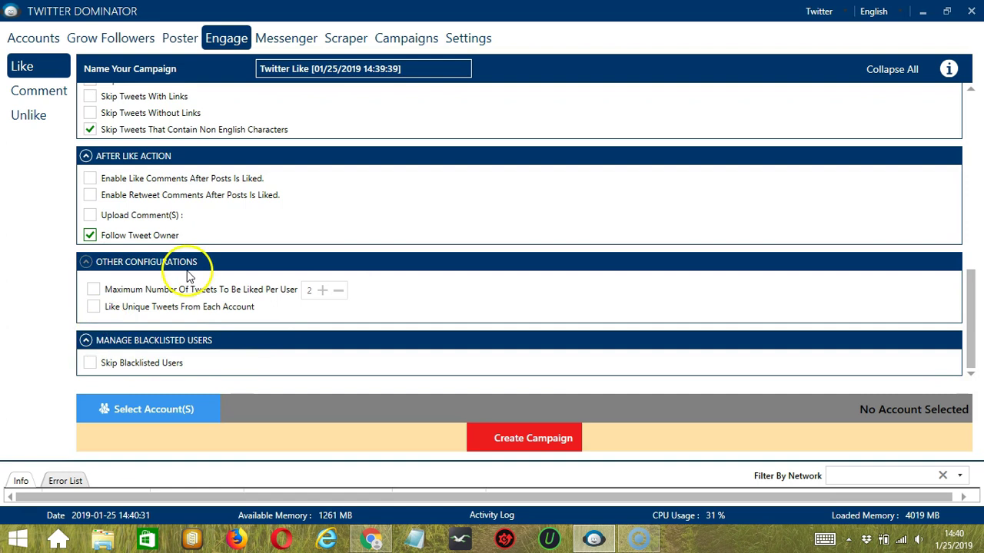
Step: Set the Like campaign to skip blacklisted users and assign the ungrouped account to it
{"action": "left_click", "coordinate": [89, 365]}
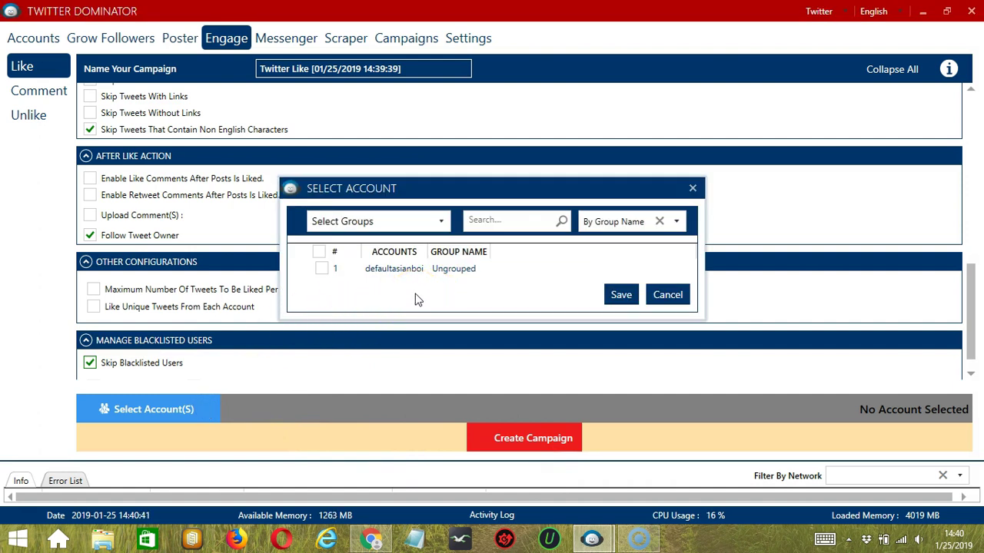
{"action": "left_click", "coordinate": [321, 268]}
{"action": "left_click", "coordinate": [621, 293]}
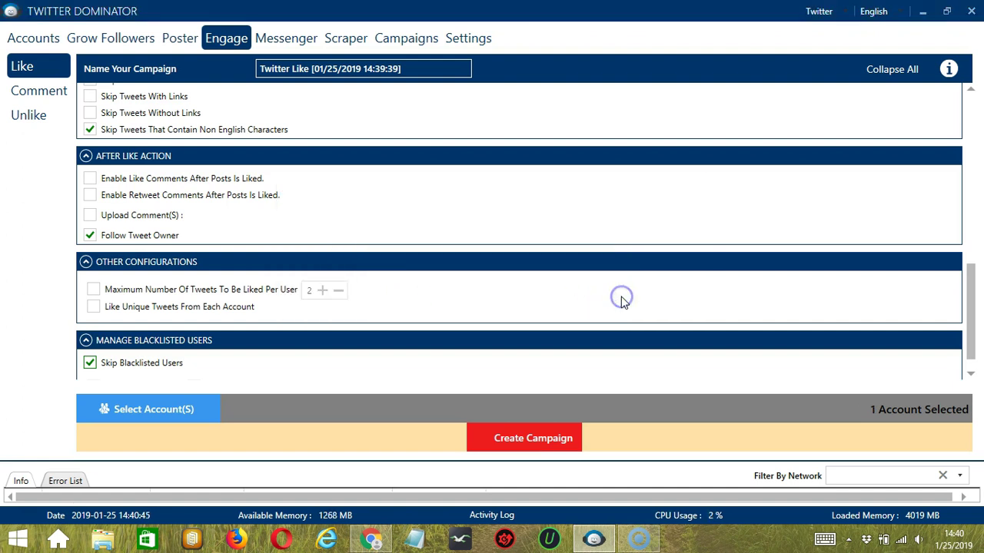
Step: Create the Like campaign, choosing to override the selected account's previous Like settings
{"action": "left_click", "coordinate": [482, 439]}
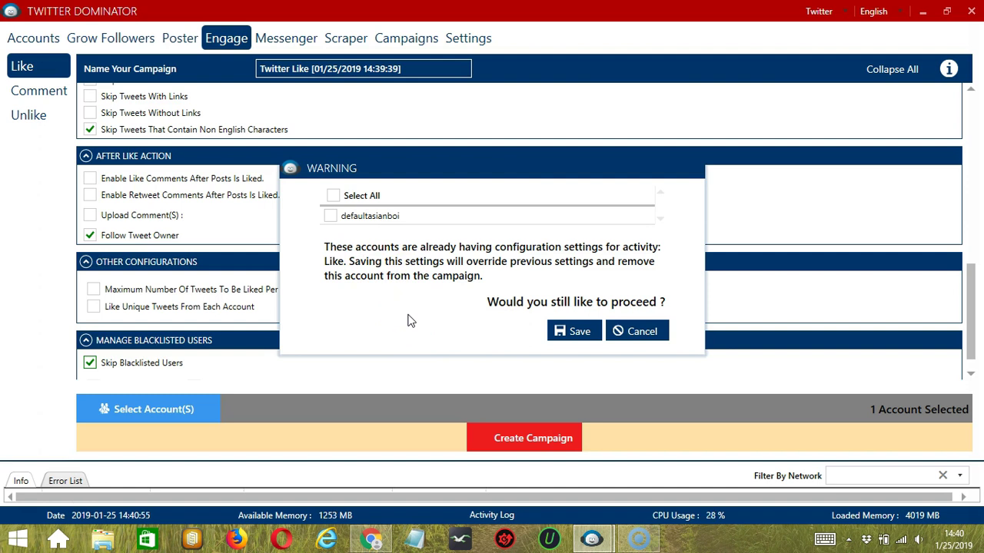
{"action": "left_click", "coordinate": [331, 216]}
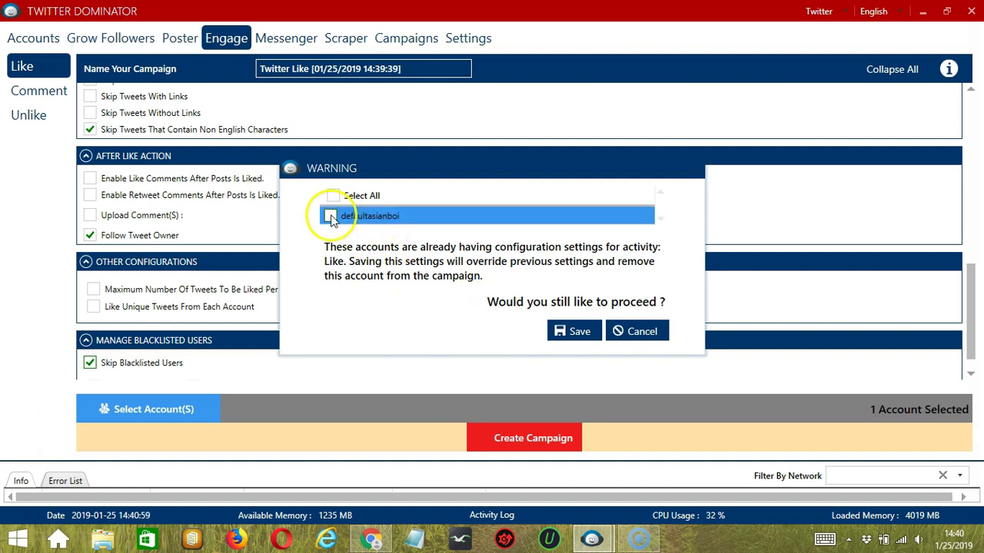
{"action": "left_click", "coordinate": [580, 333]}
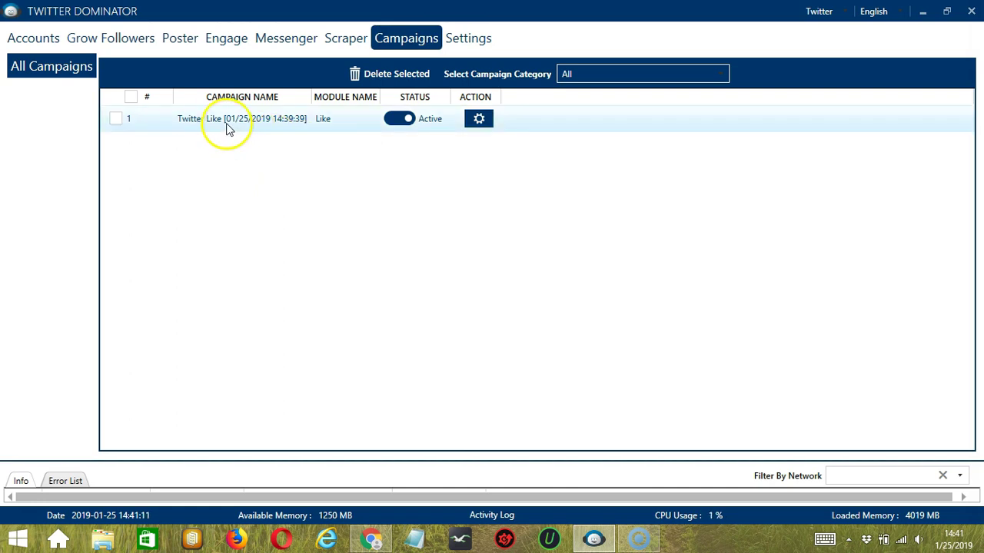
Step: Pause the Twitter Like campaign and view its available actions without applying one
{"action": "left_click", "coordinate": [398, 120]}
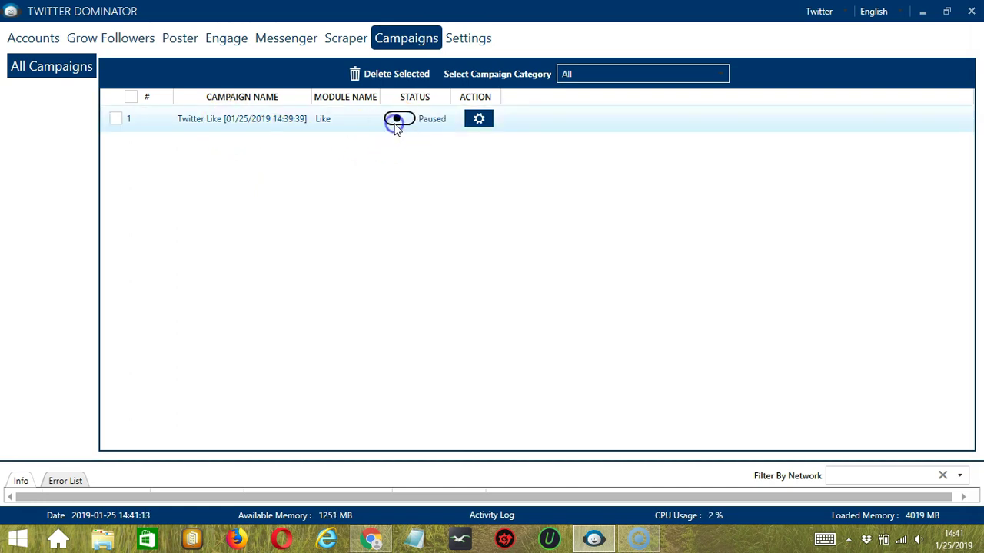
{"action": "left_click", "coordinate": [478, 121]}
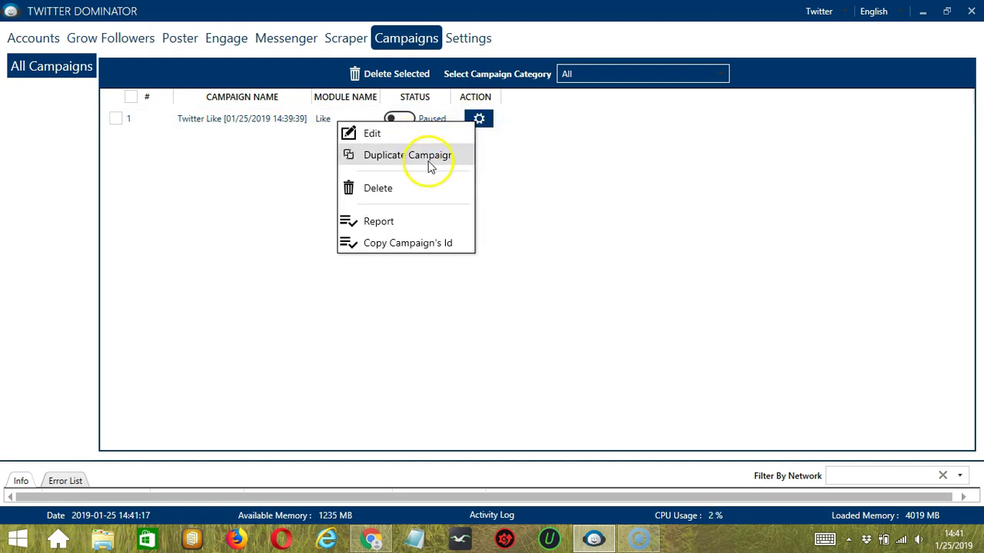
{"action": "left_click", "coordinate": [518, 188]}
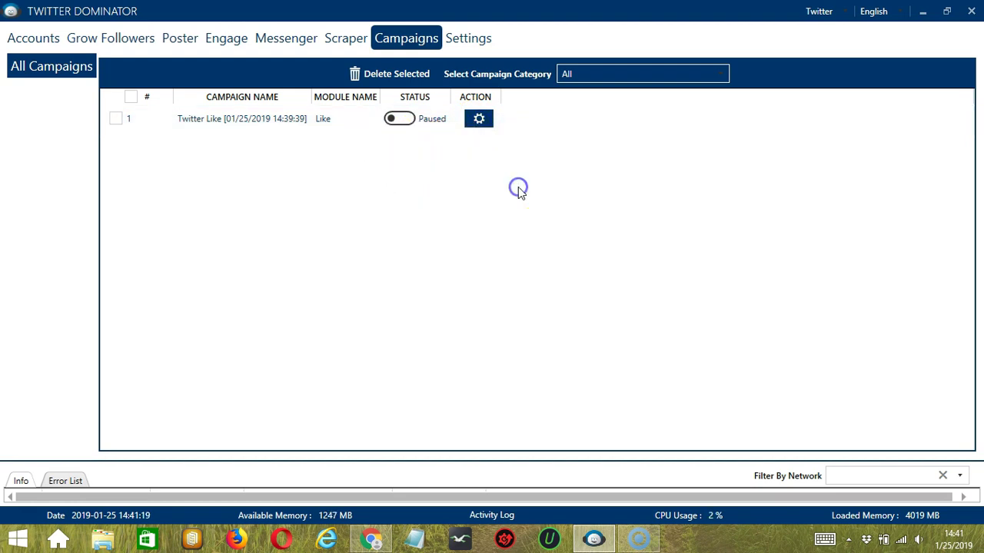